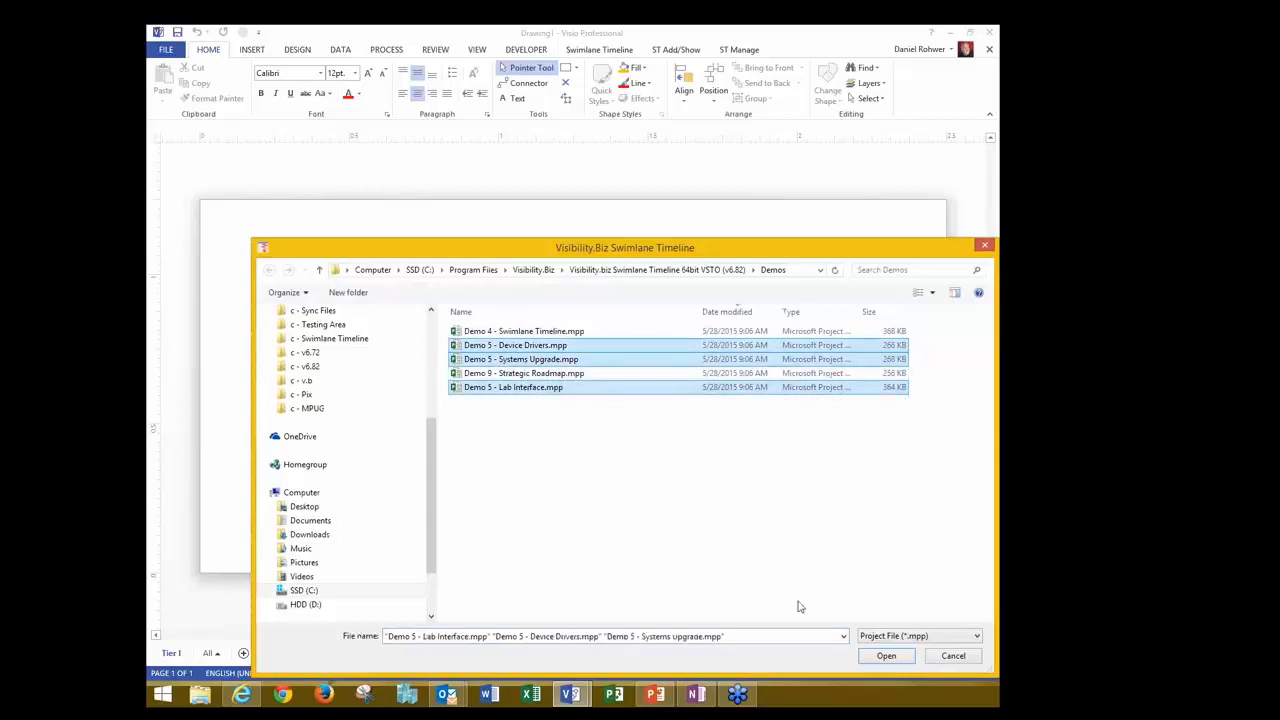
- Add the Demo 5 Device Drivers, Systems Upgrade and Lab Interface project files as data sources and build the swimlane timeline
left_click(887, 656)
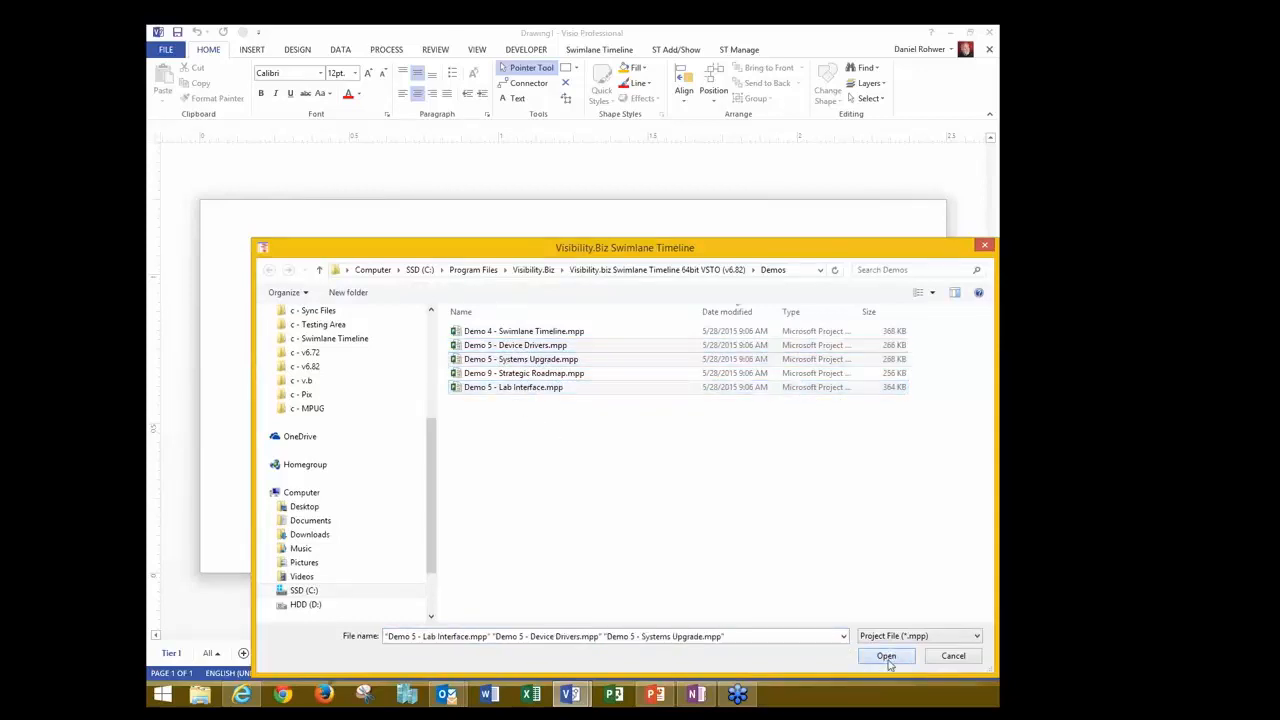
left_click_drag(515, 385, 608, 388)
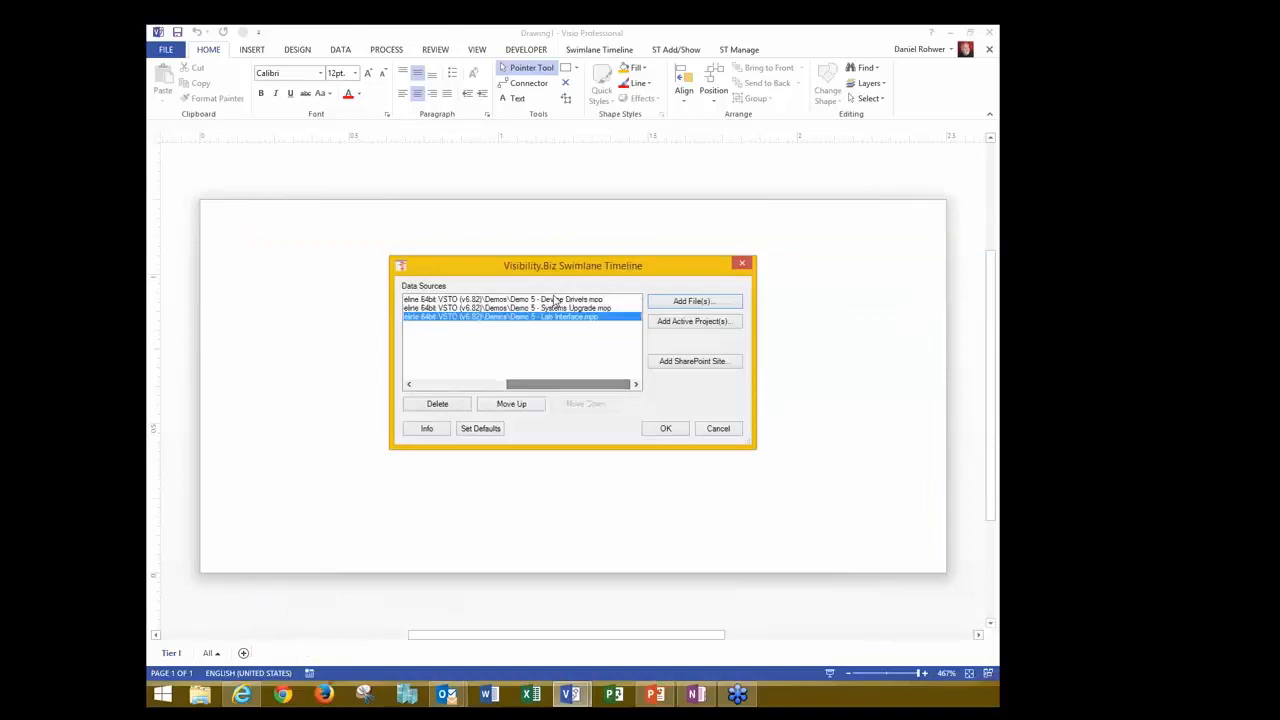
left_click(656, 429)
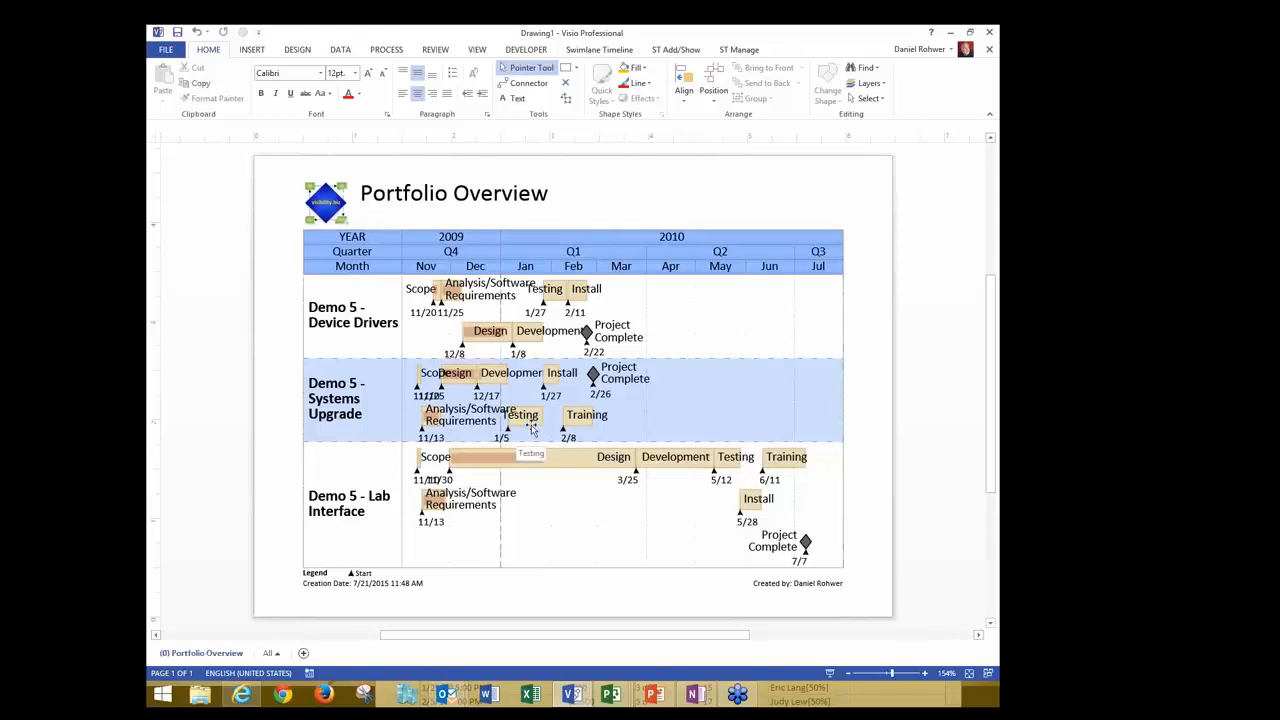
- Change the timeline's page width from automatic to the Standard option, keeping landscape orientation
left_click(618, 50)
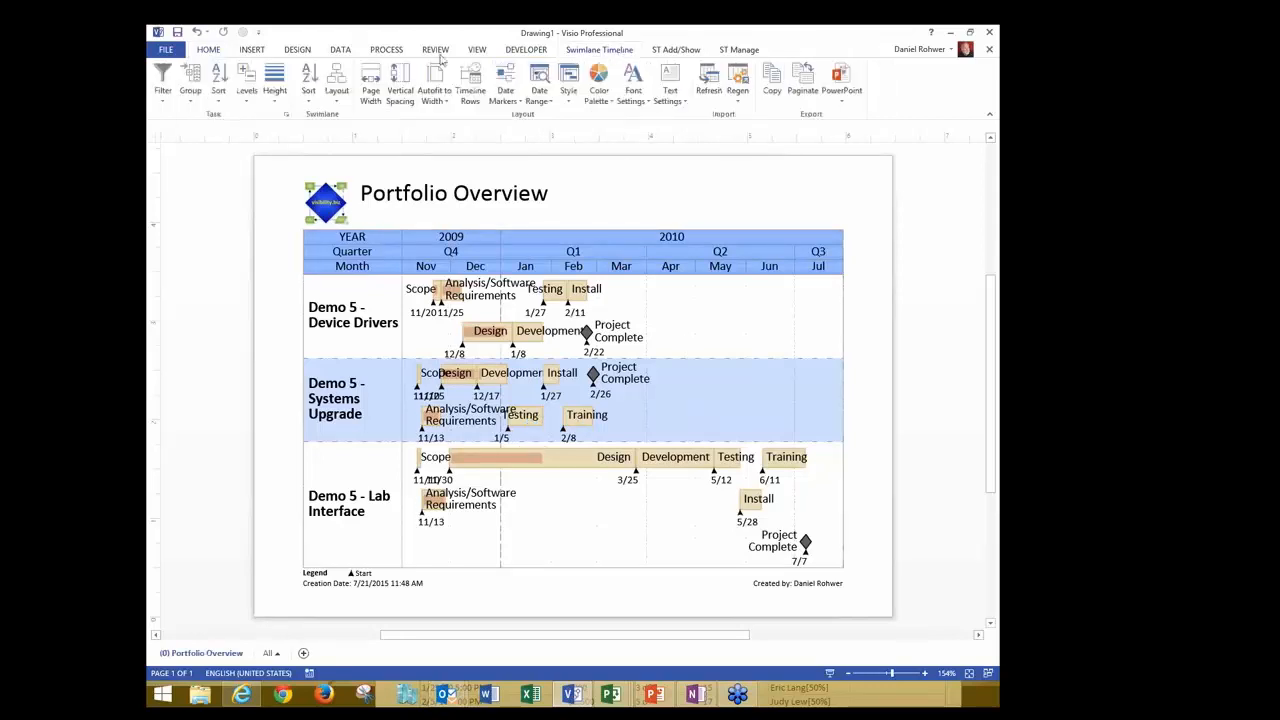
left_click(370, 84)
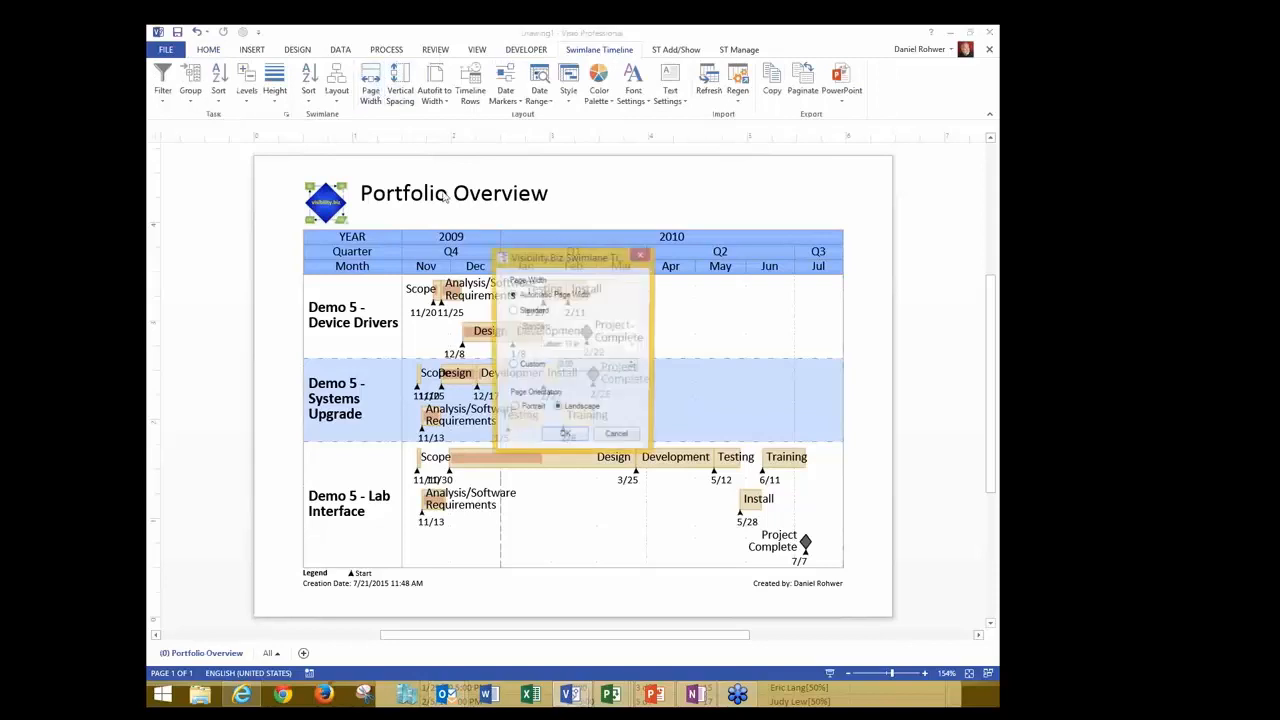
left_click(512, 310)
left_click(566, 437)
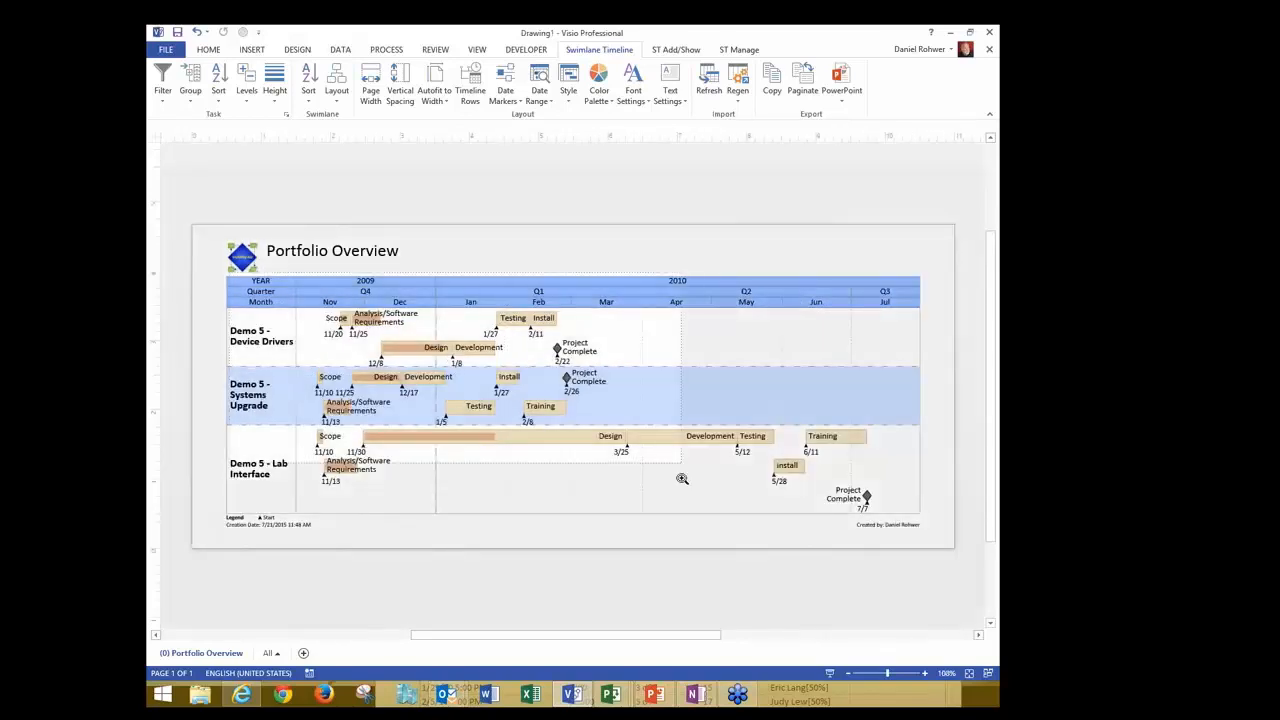
- View the Device Drivers Analysis/Software Requirements task in its source Microsoft Project file, and return to the Visio timeline
left_click(682, 479, "ctrl+shift")
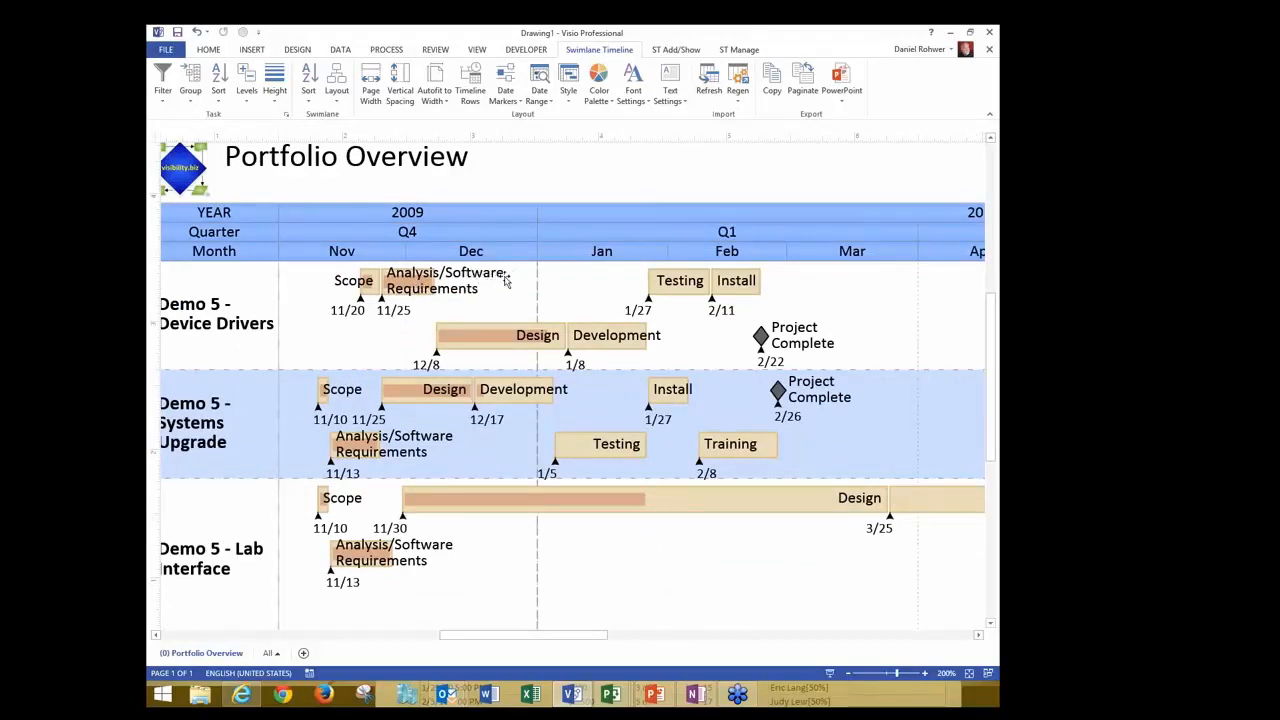
left_click(415, 285)
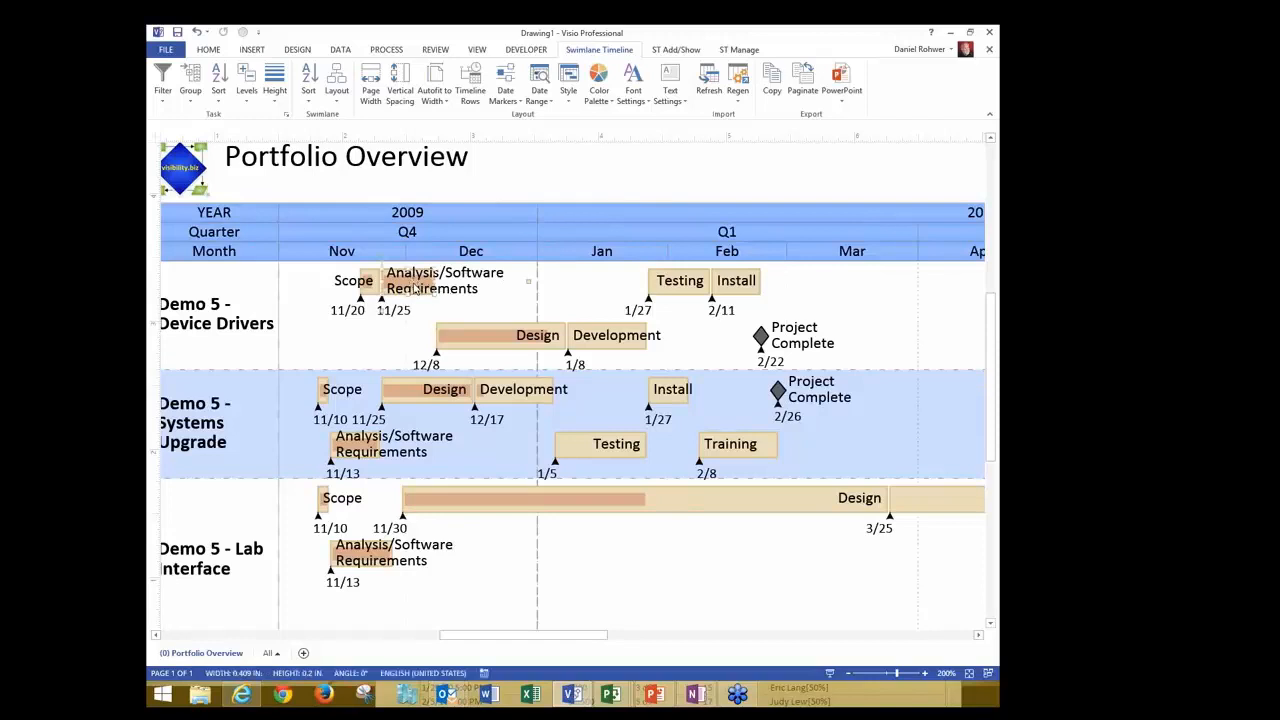
right_click(530, 282)
left_click(566, 481)
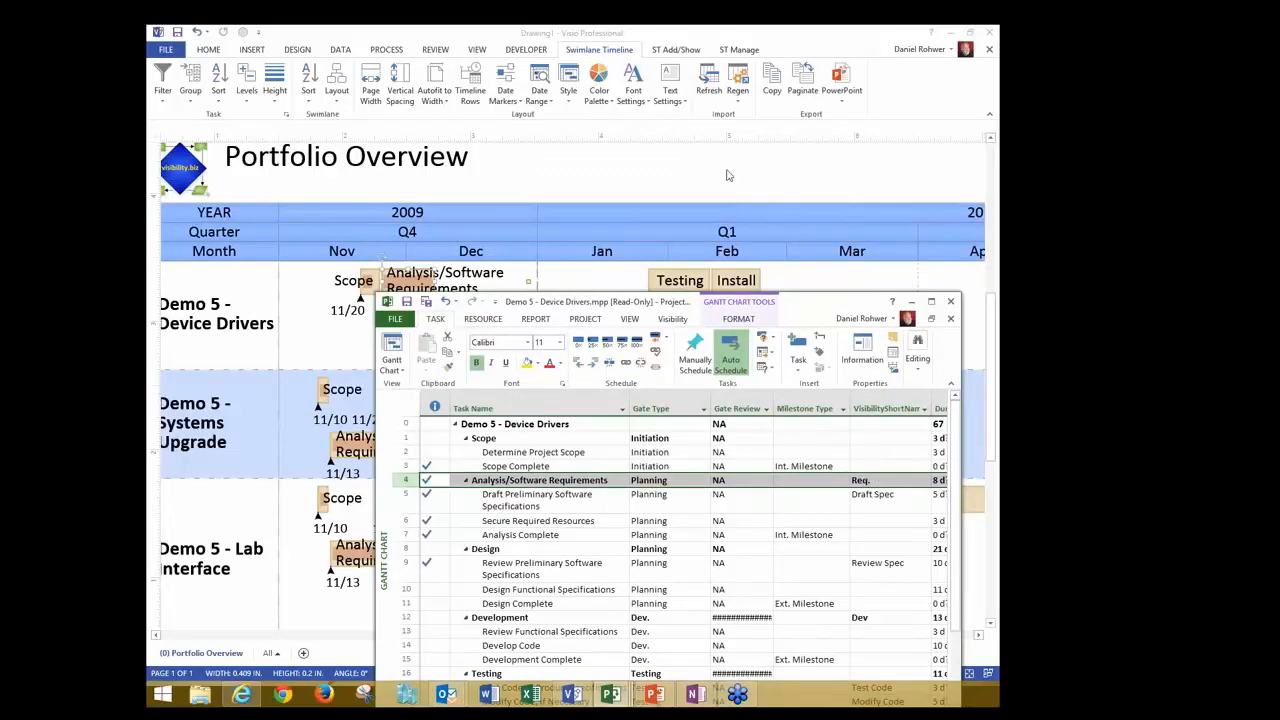
left_click(688, 186)
- Label the timeline tasks with their short names and turn off the date markers
left_click(683, 104)
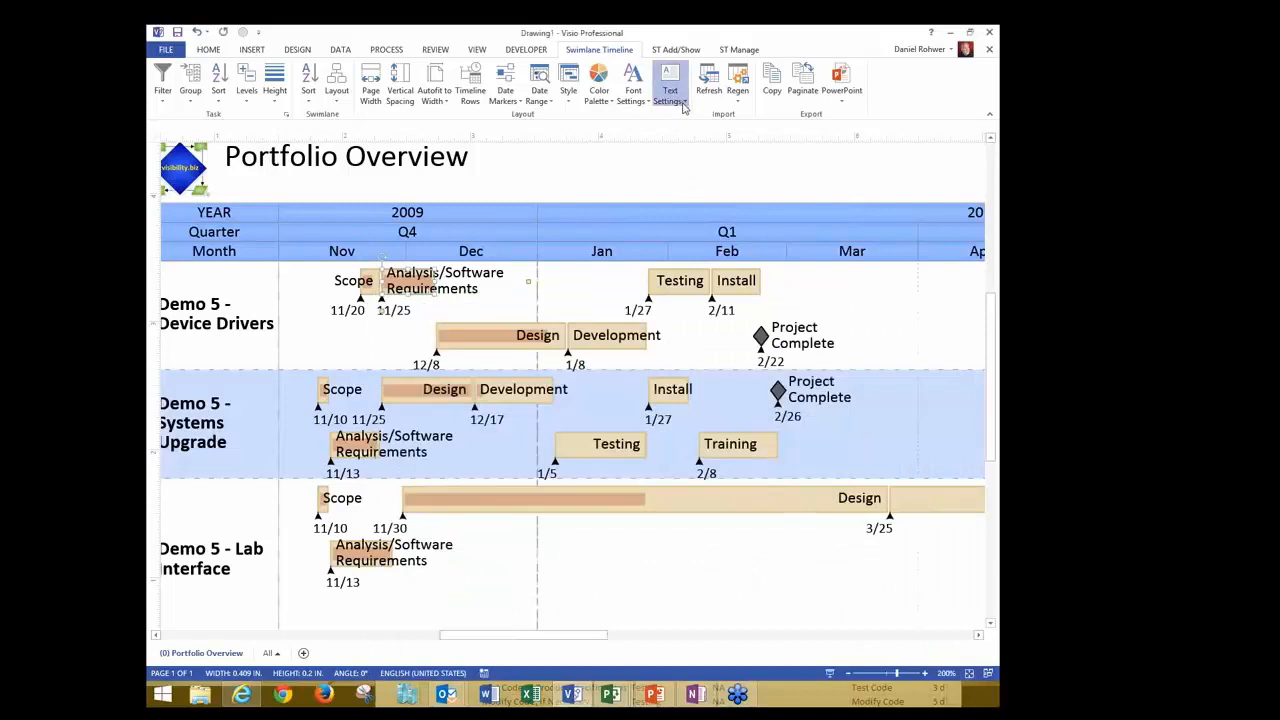
left_click(677, 170)
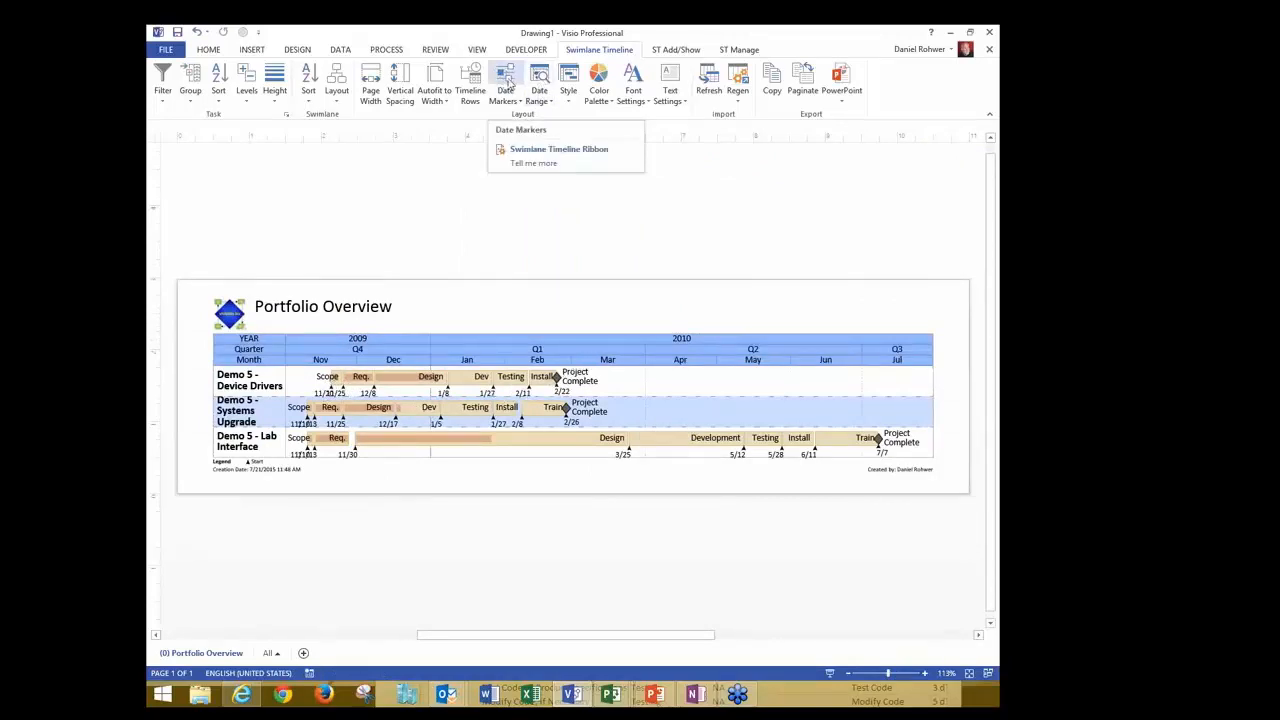
left_click(509, 80)
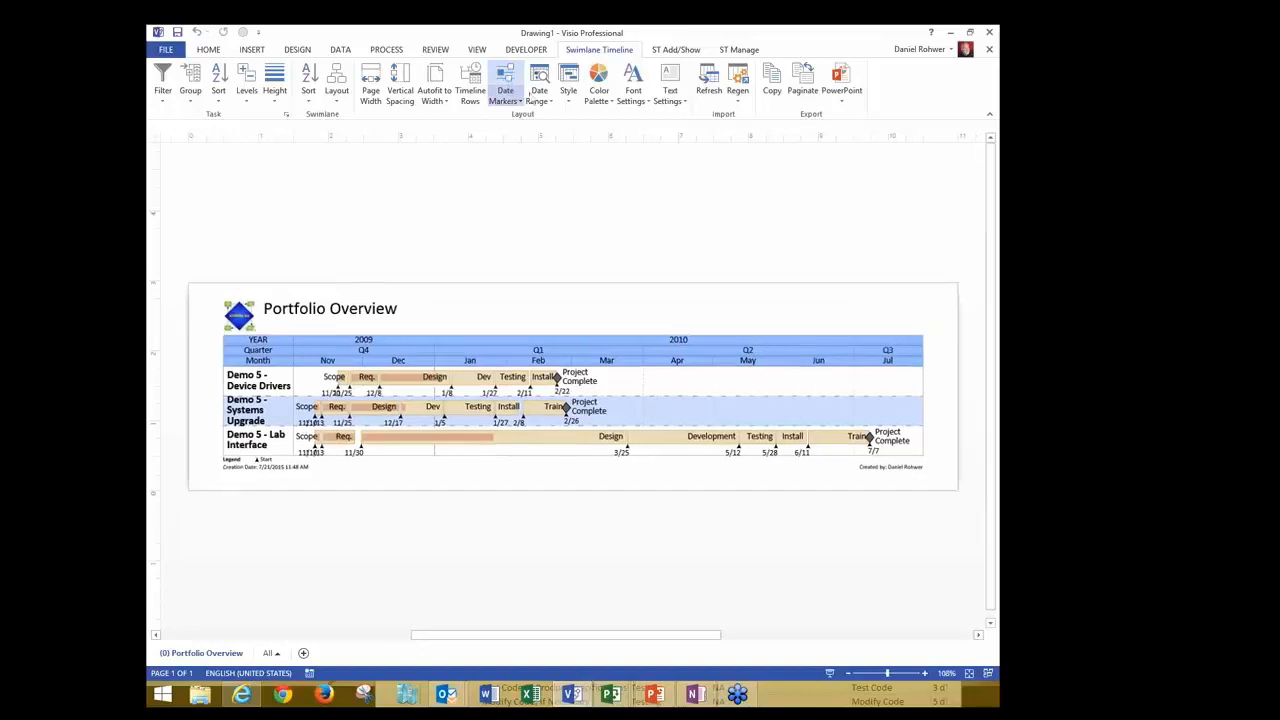
- Apply the custom format "Demo 5 - Project Phases" to the timeline
left_click(689, 50)
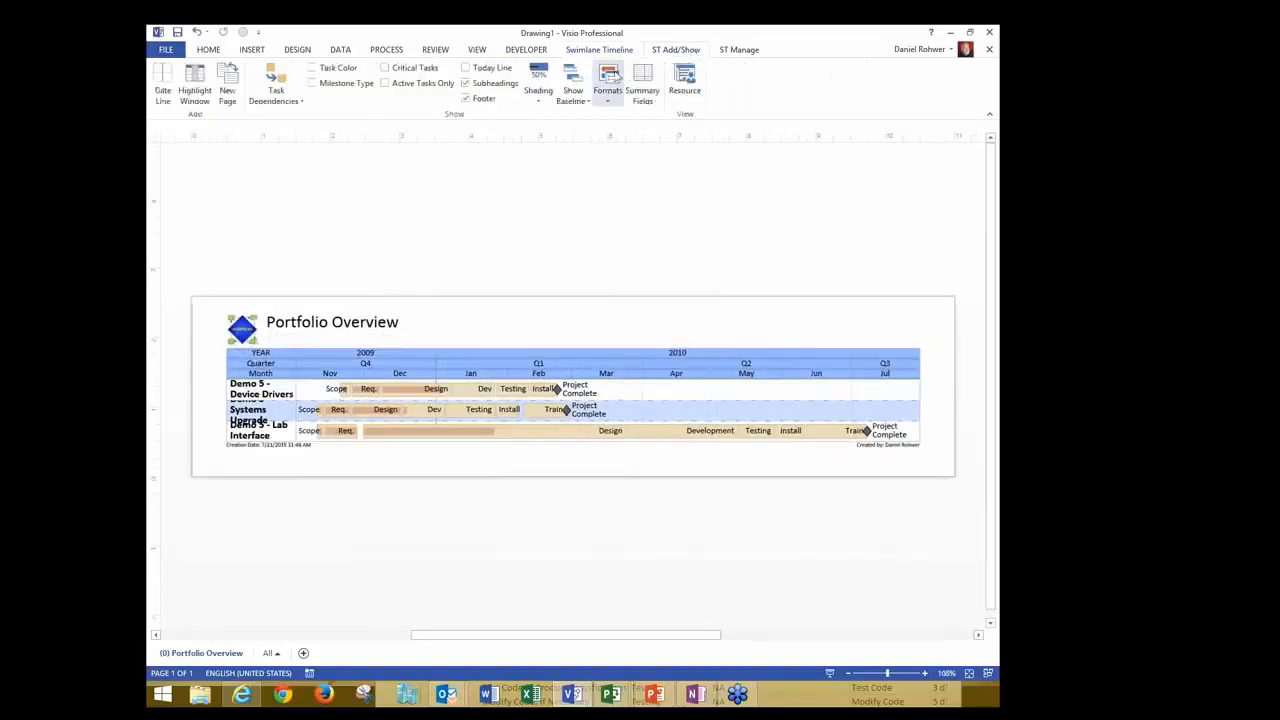
left_click(609, 101)
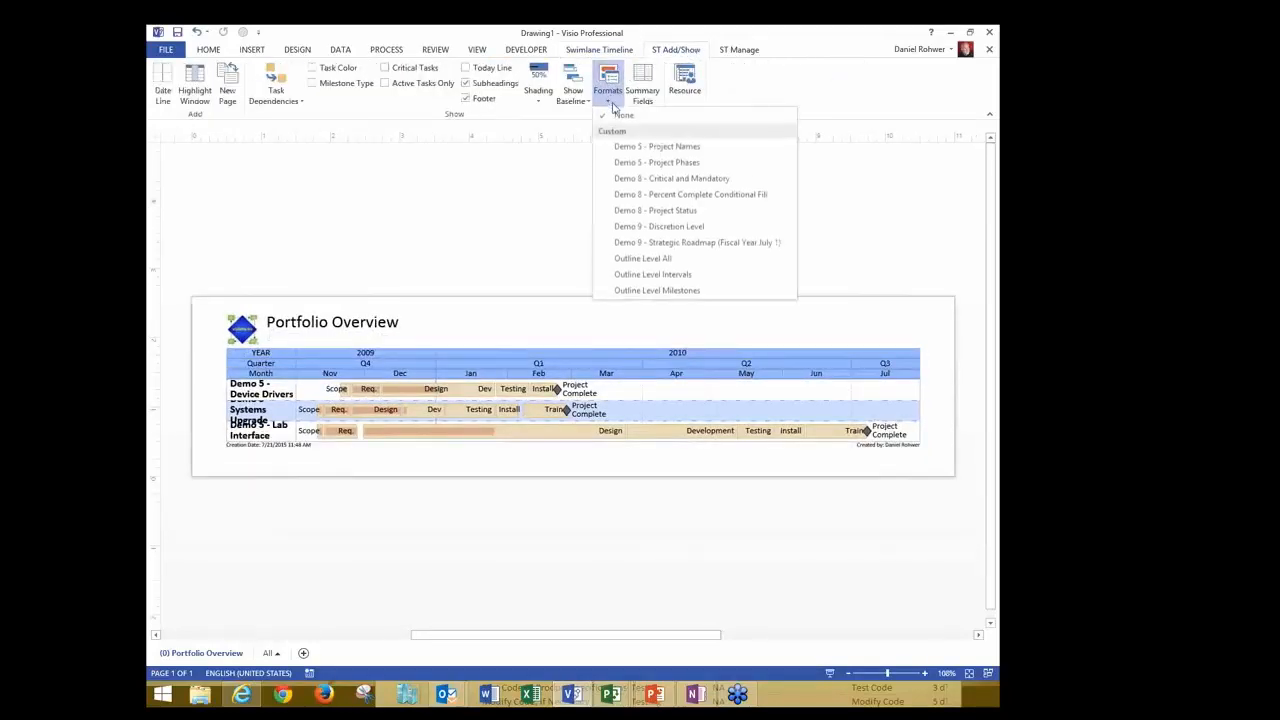
left_click(627, 162)
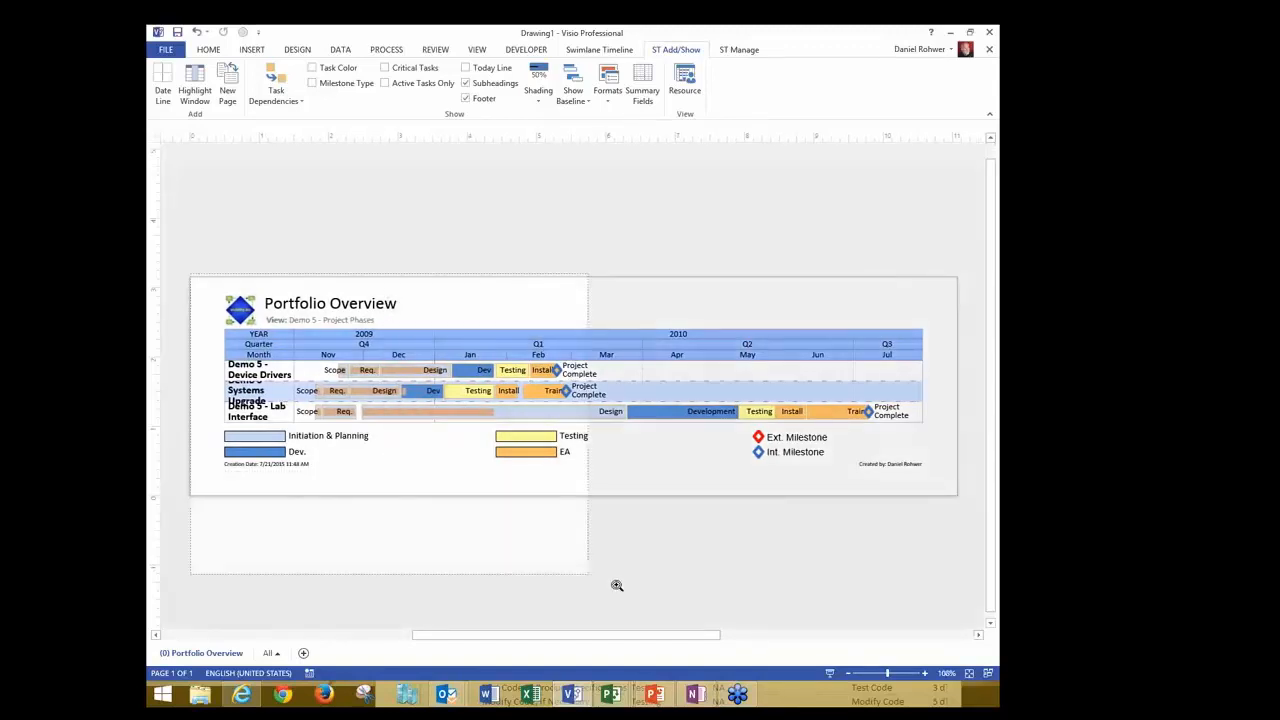
- Widen the swimlane name column so each project name fits on two lines
left_click(617, 582, "ctrl+shift")
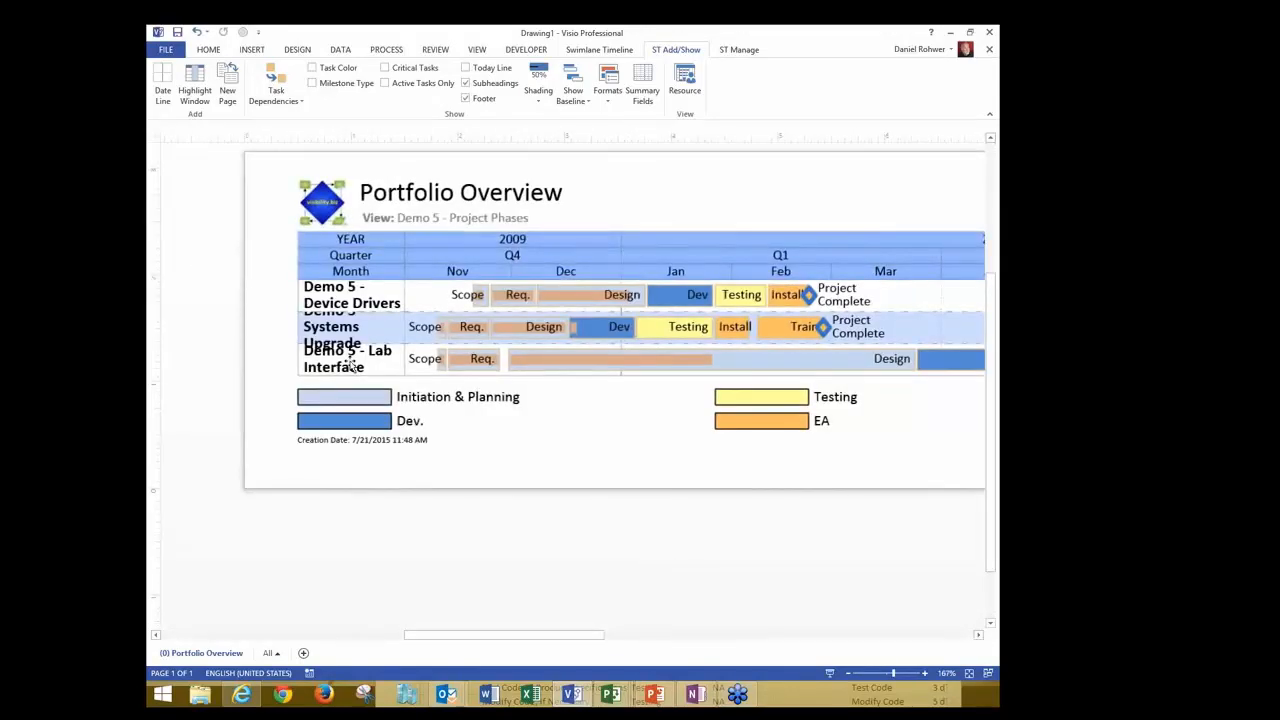
left_click(405, 300)
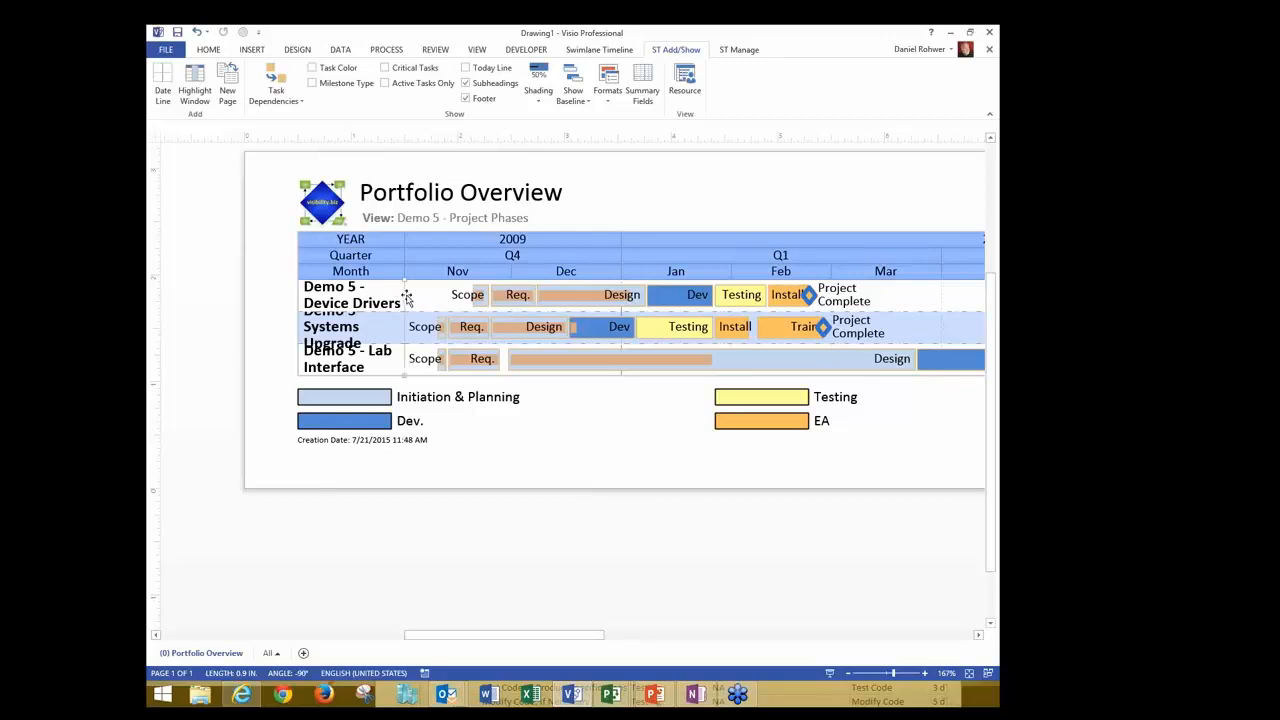
left_click_drag(407, 295, 454, 303)
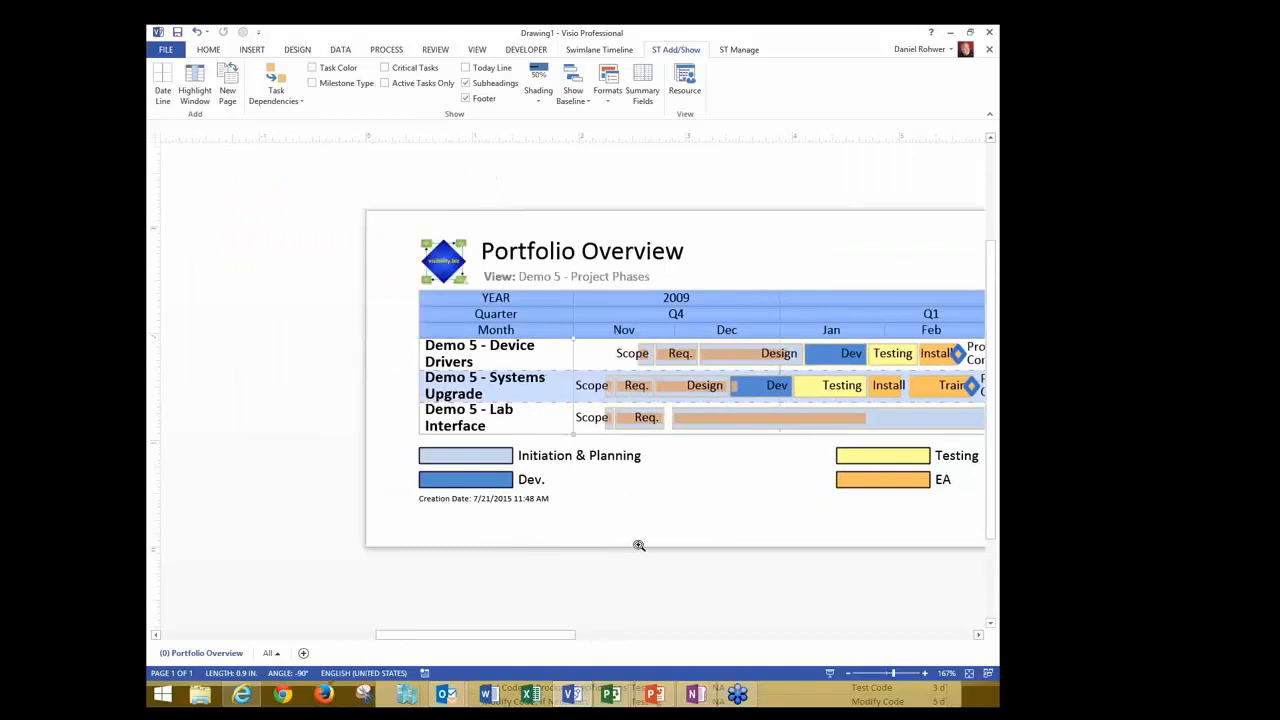
scroll(639, 546, "down", 2)
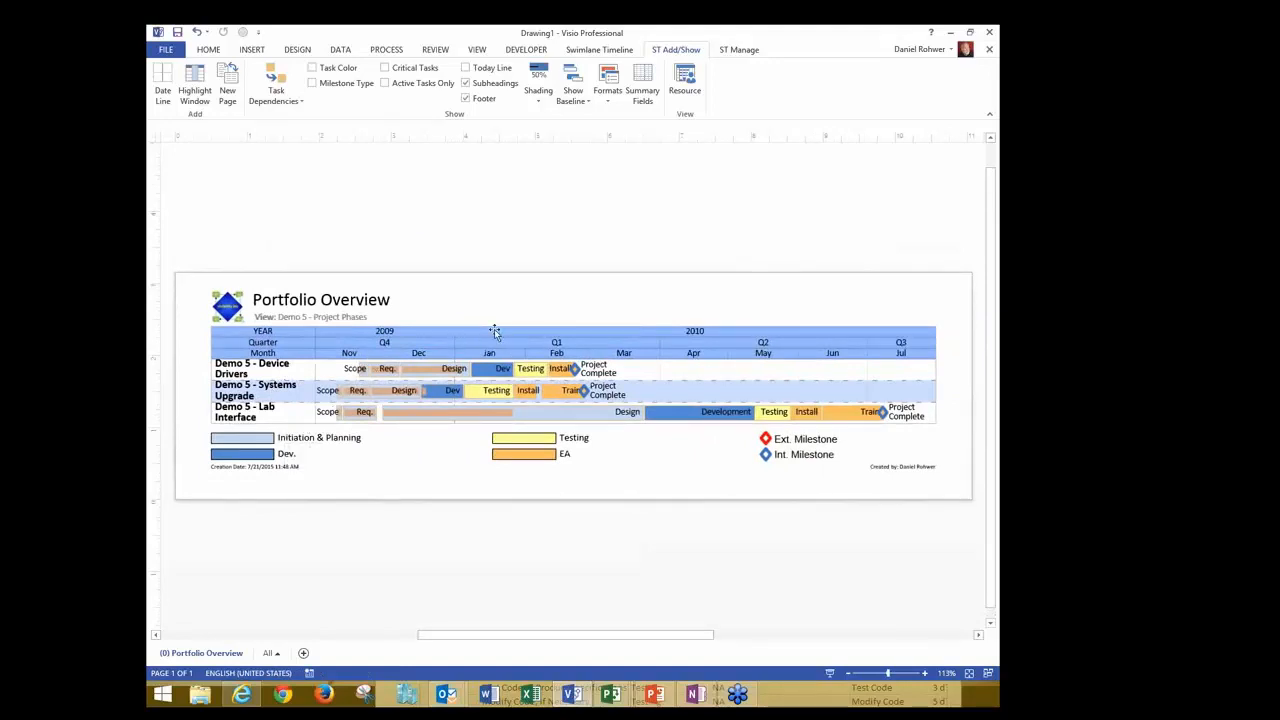
left_click(605, 50)
left_click(274, 95)
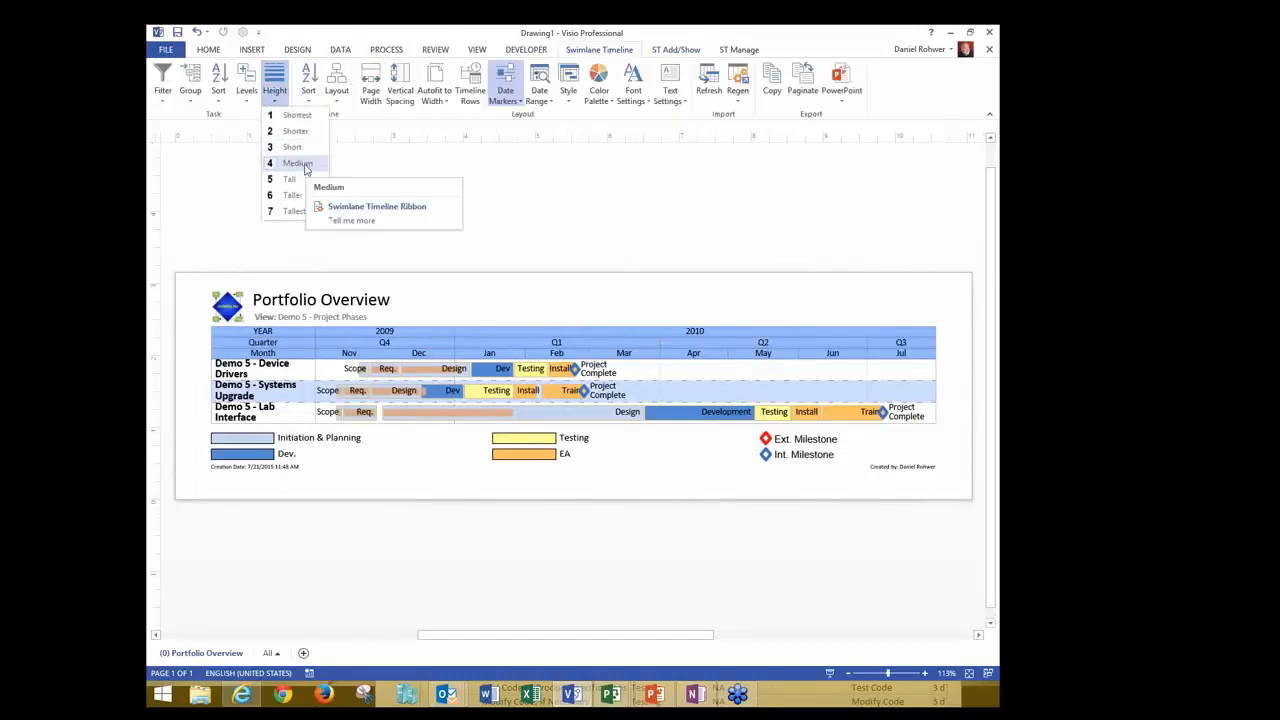
left_click(505, 180)
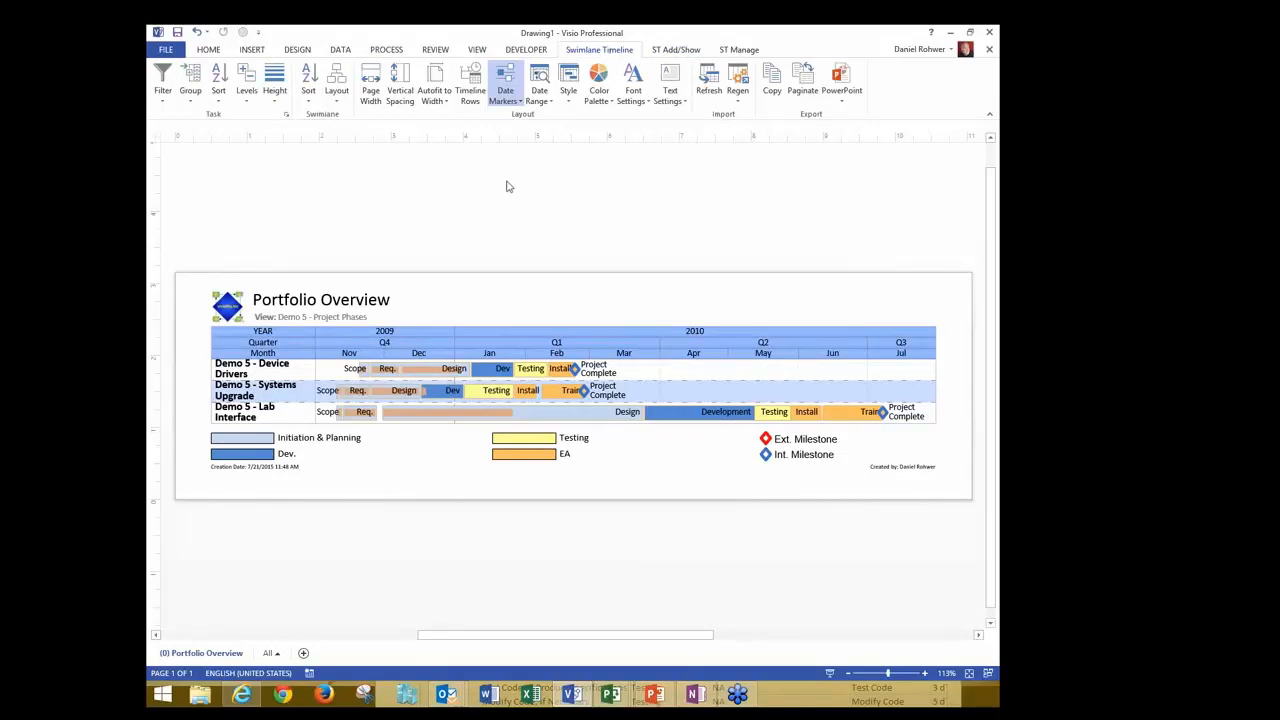
- Switch the timeline to the resource view, including only the sixth, seventh and eighth people in the resource list
left_click(694, 56)
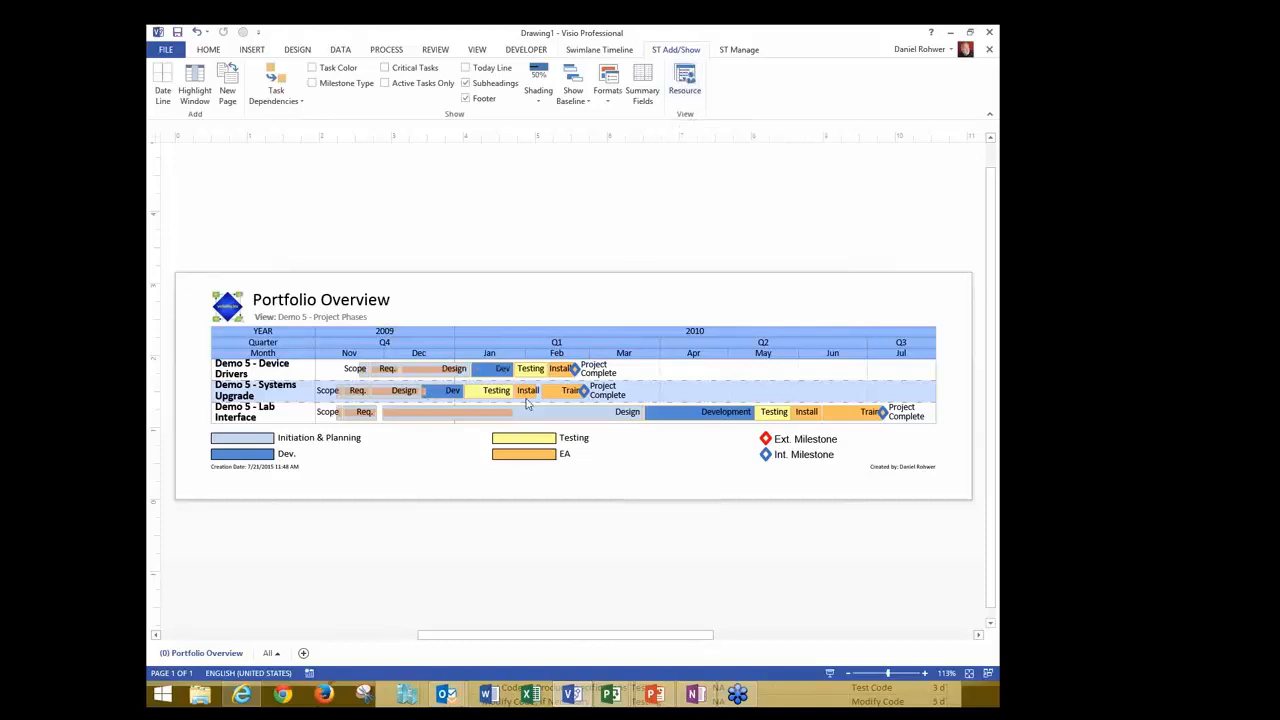
left_click(682, 82)
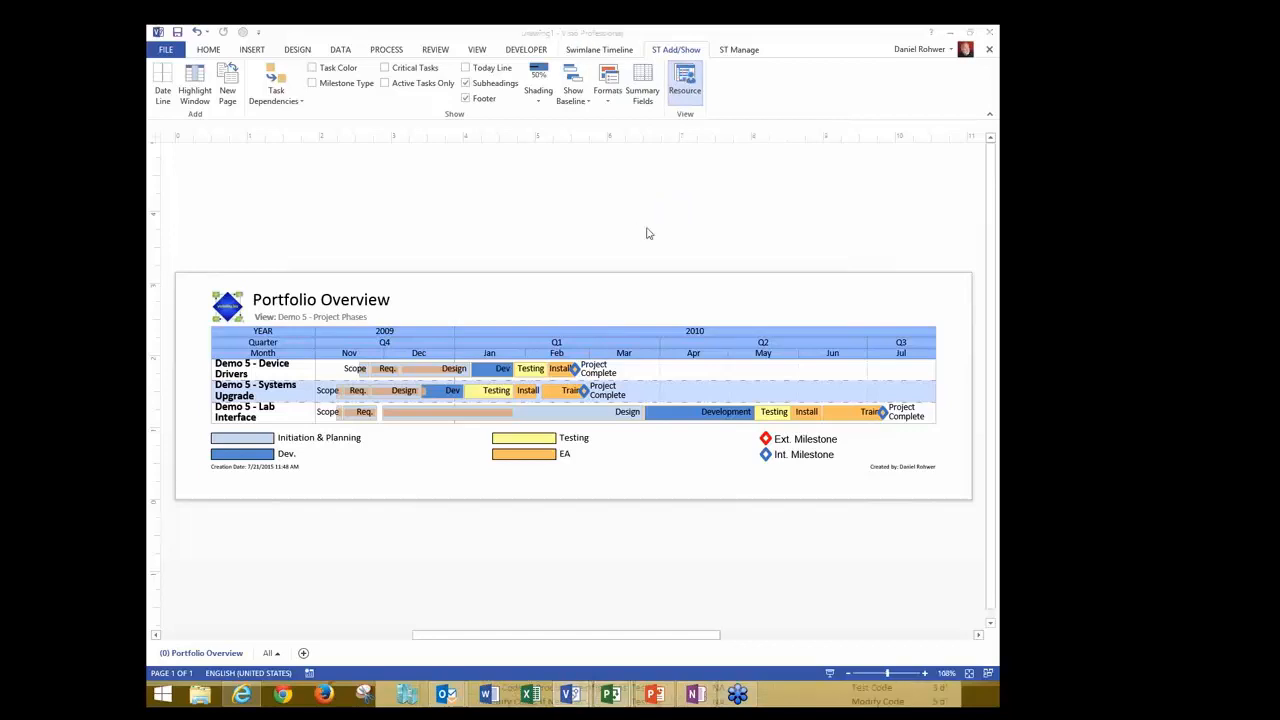
left_click(516, 299)
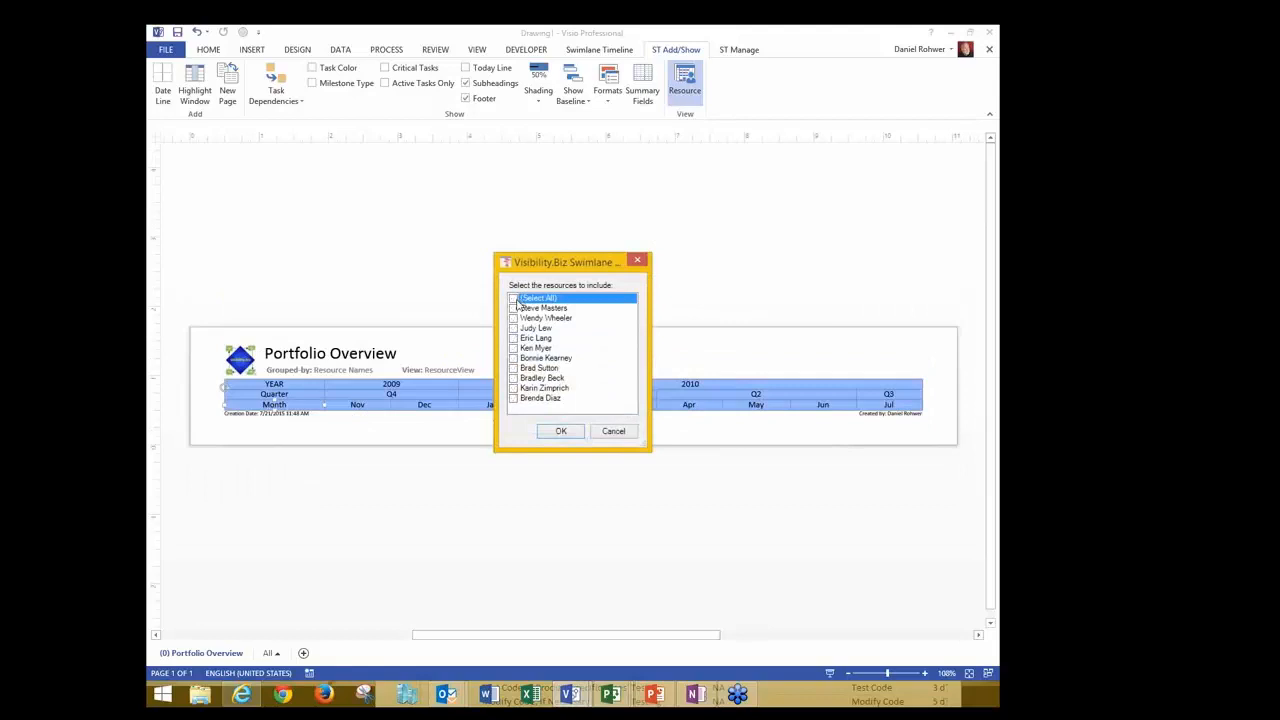
left_click(513, 368)
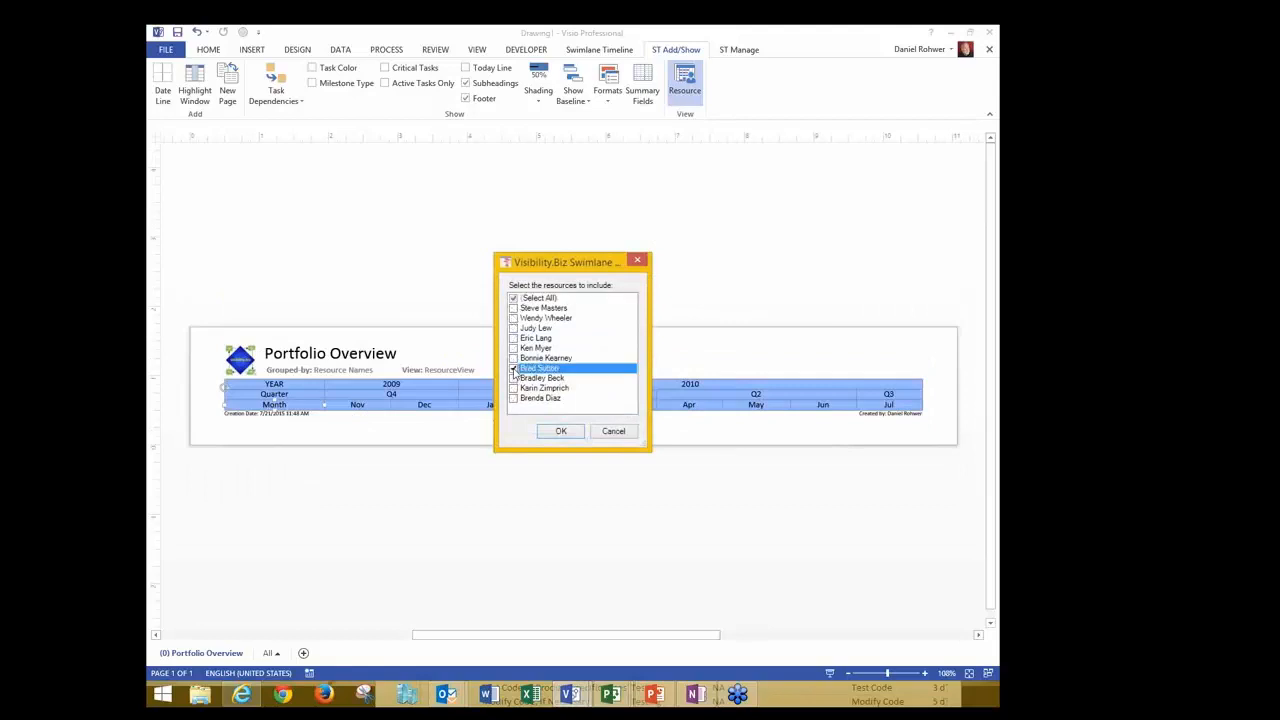
left_click(513, 378)
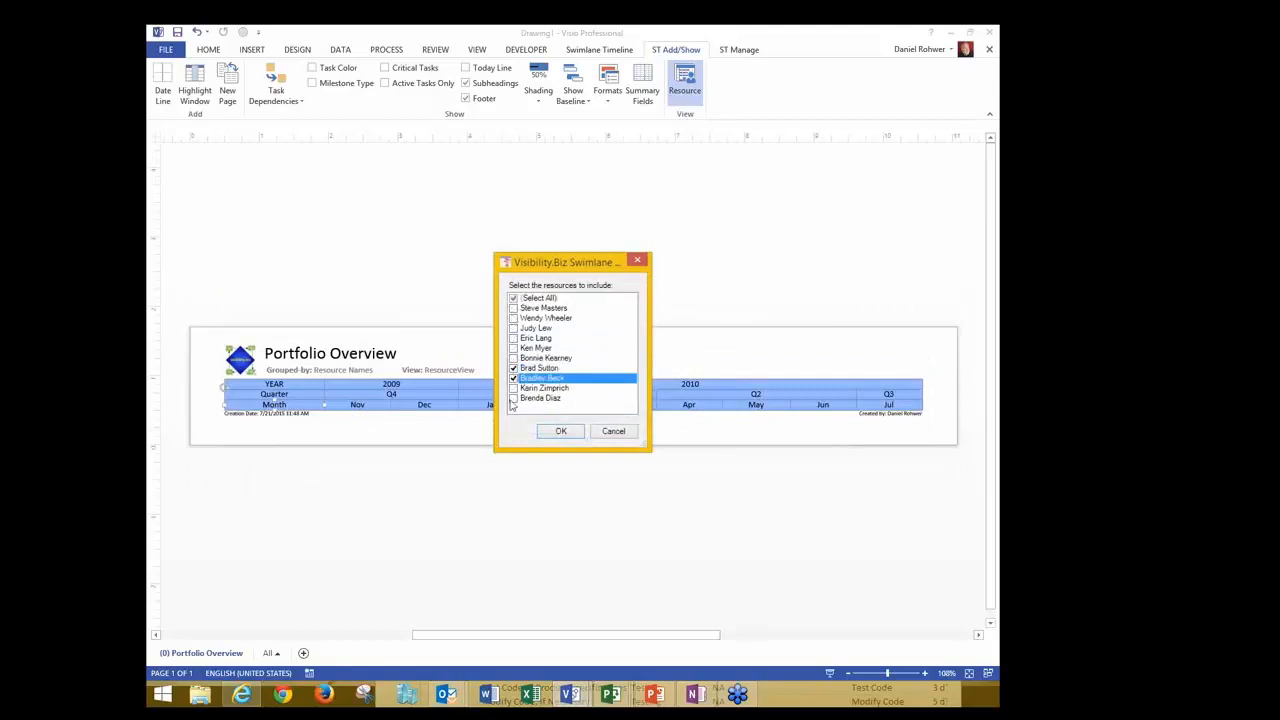
left_click(513, 348)
left_click(513, 358)
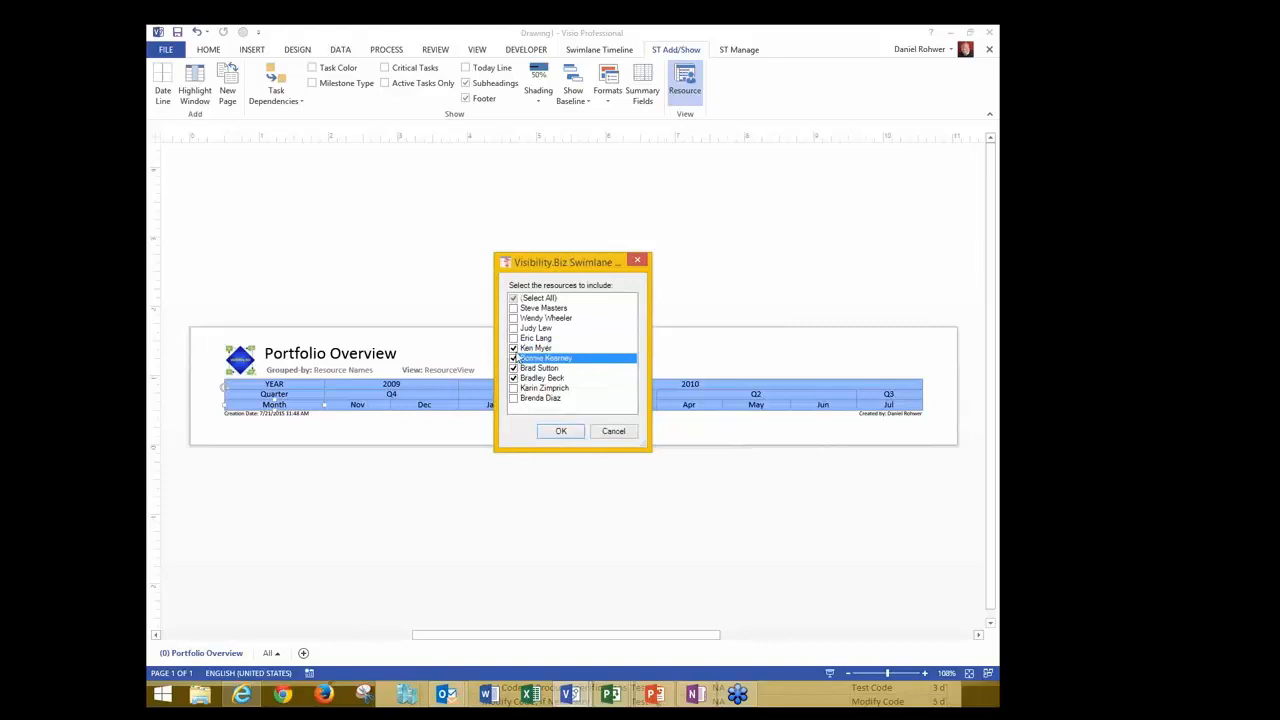
left_click(513, 348)
left_click(561, 432)
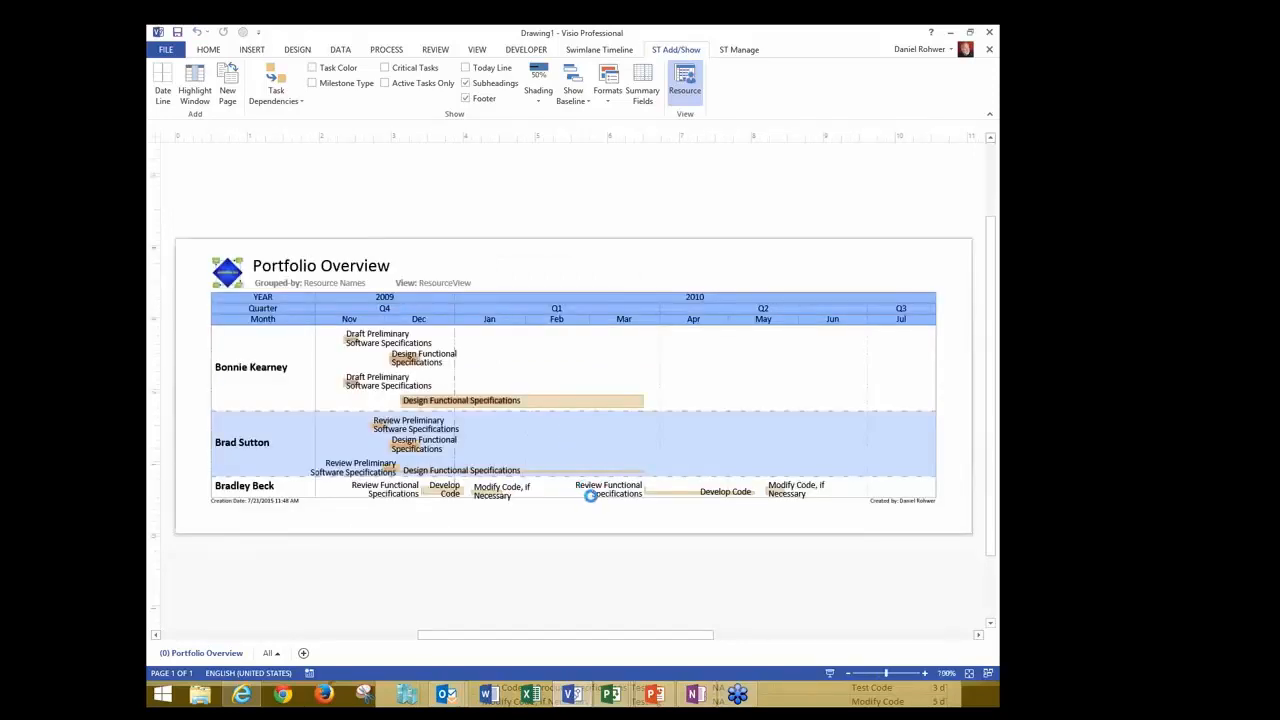
- Apply the "Demo 5 - Project Names" format to the resource view and turn off the progress shading on the bars
left_click(611, 101)
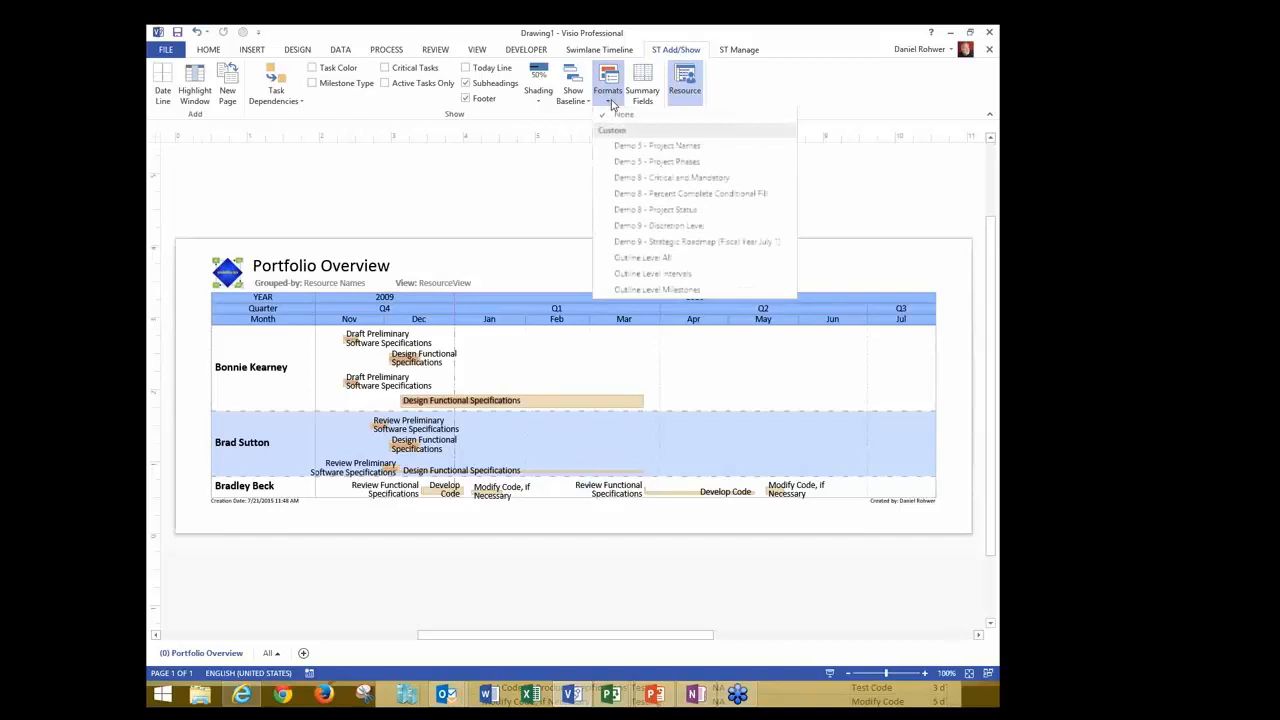
left_click(675, 147)
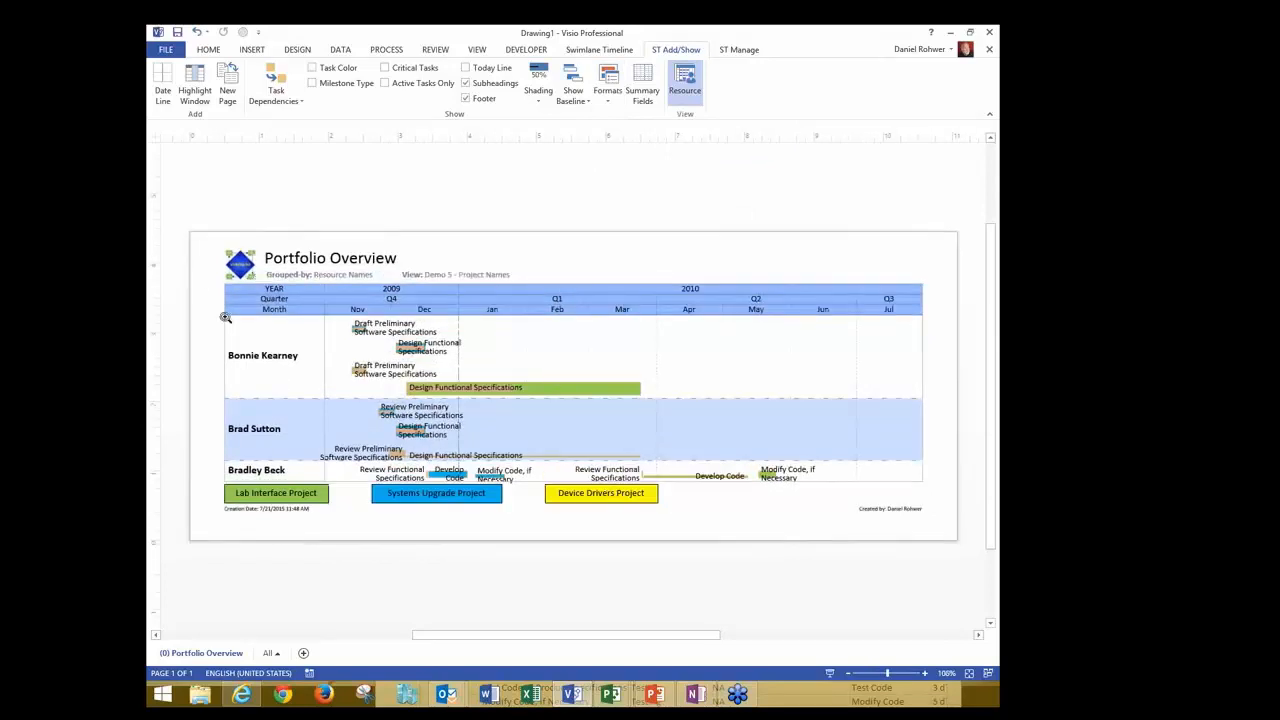
left_click_drag(225, 317, 733, 510)
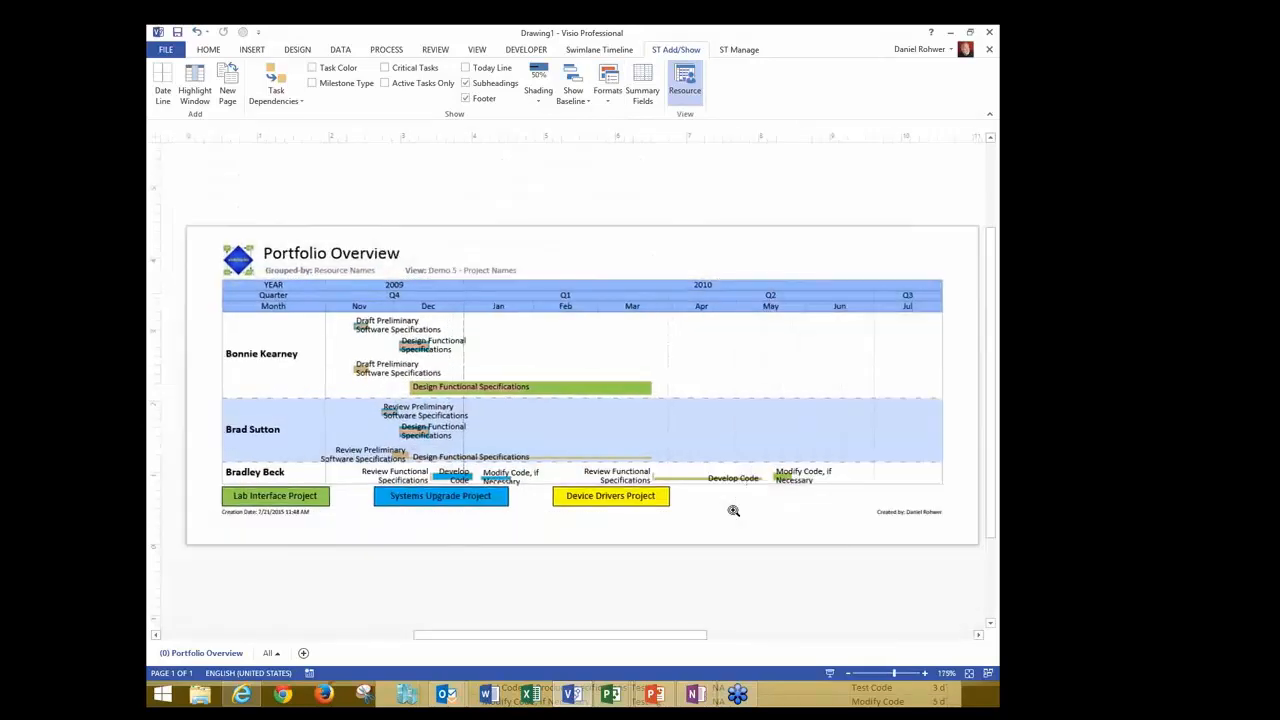
left_click(533, 101)
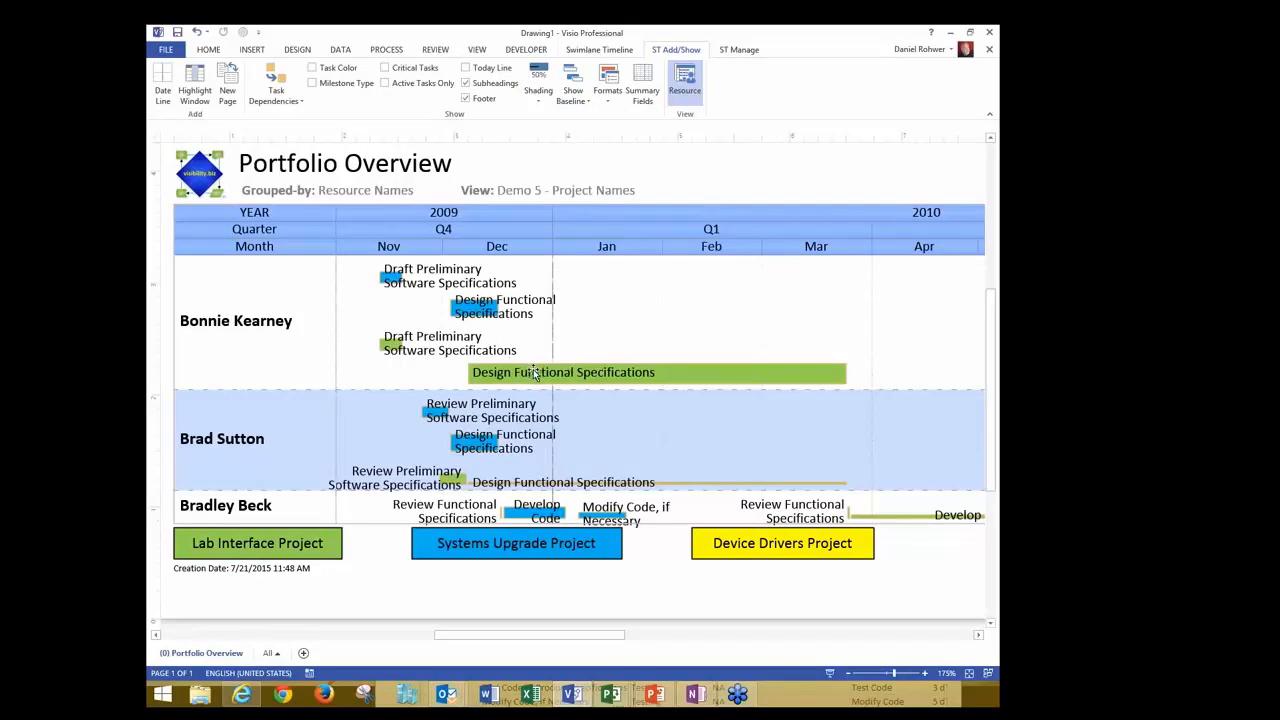
- Select all intervals in the resource view and hide their task name text
mouse_move(535, 373)
right_click(717, 174)
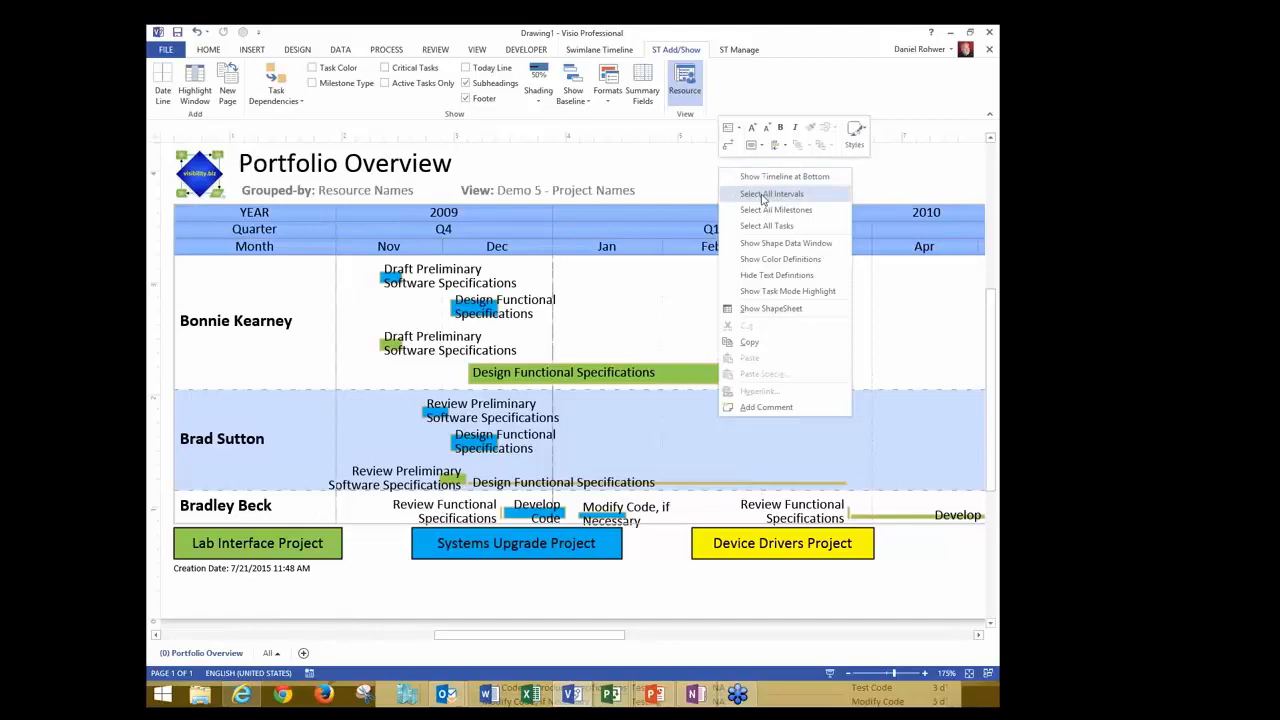
left_click(763, 194)
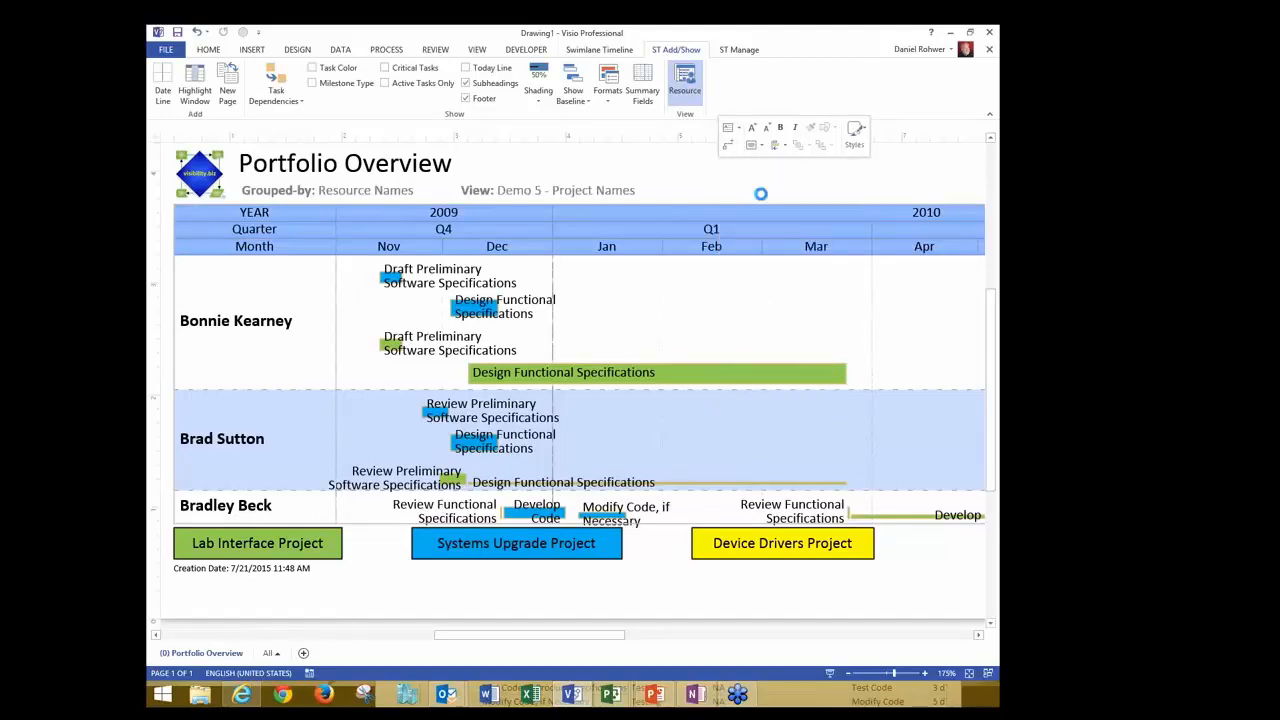
right_click(565, 378)
left_click(610, 407)
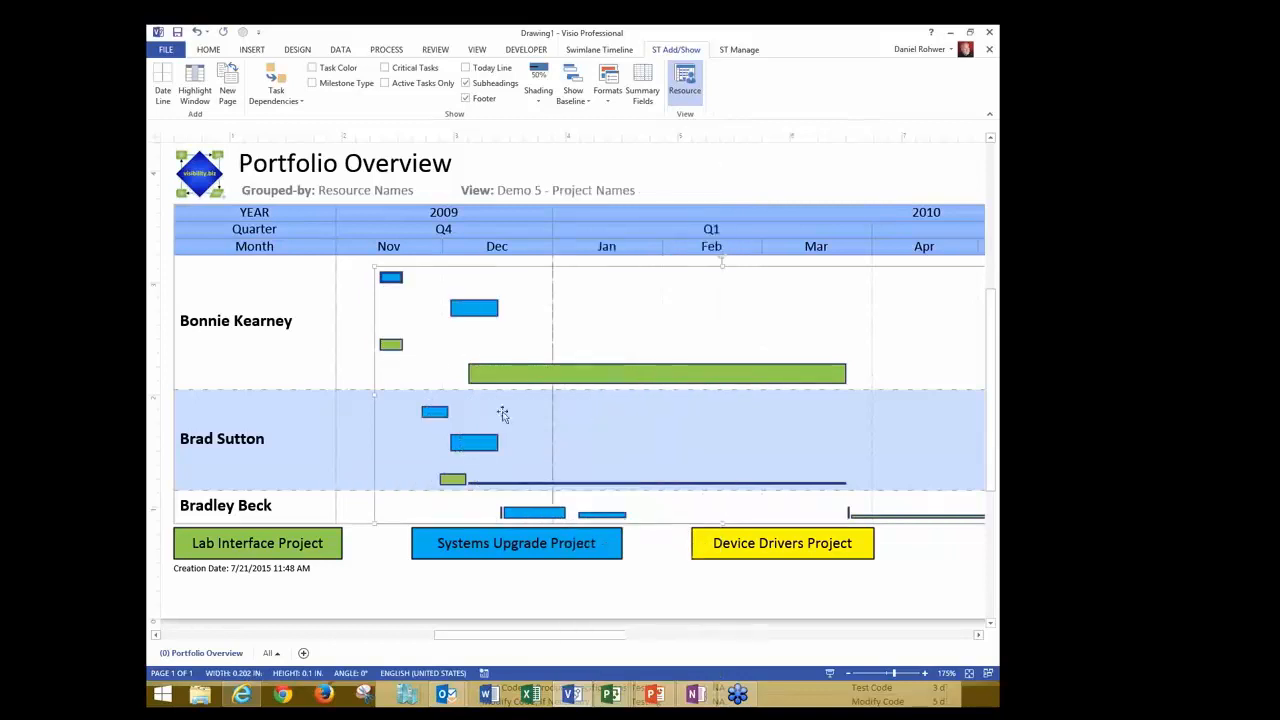
- Deselect the intervals and turn on critical task highlighting in the resource view
left_click(760, 175)
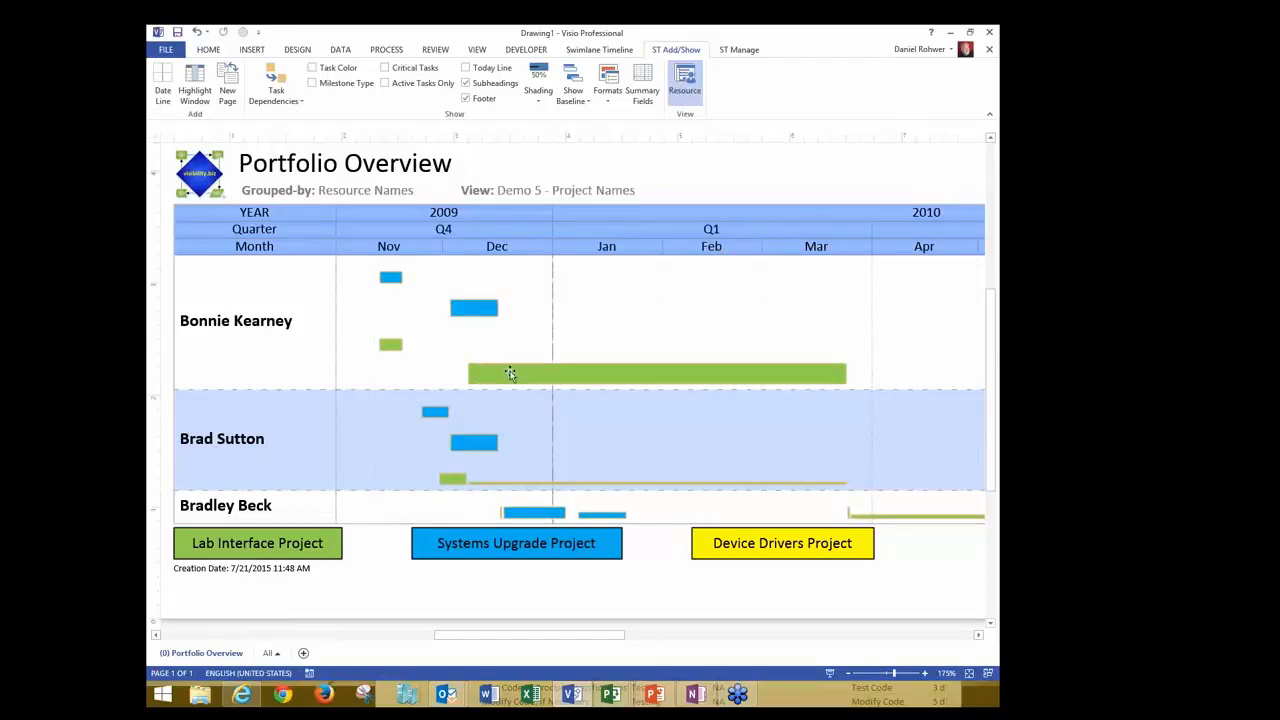
left_click(385, 67)
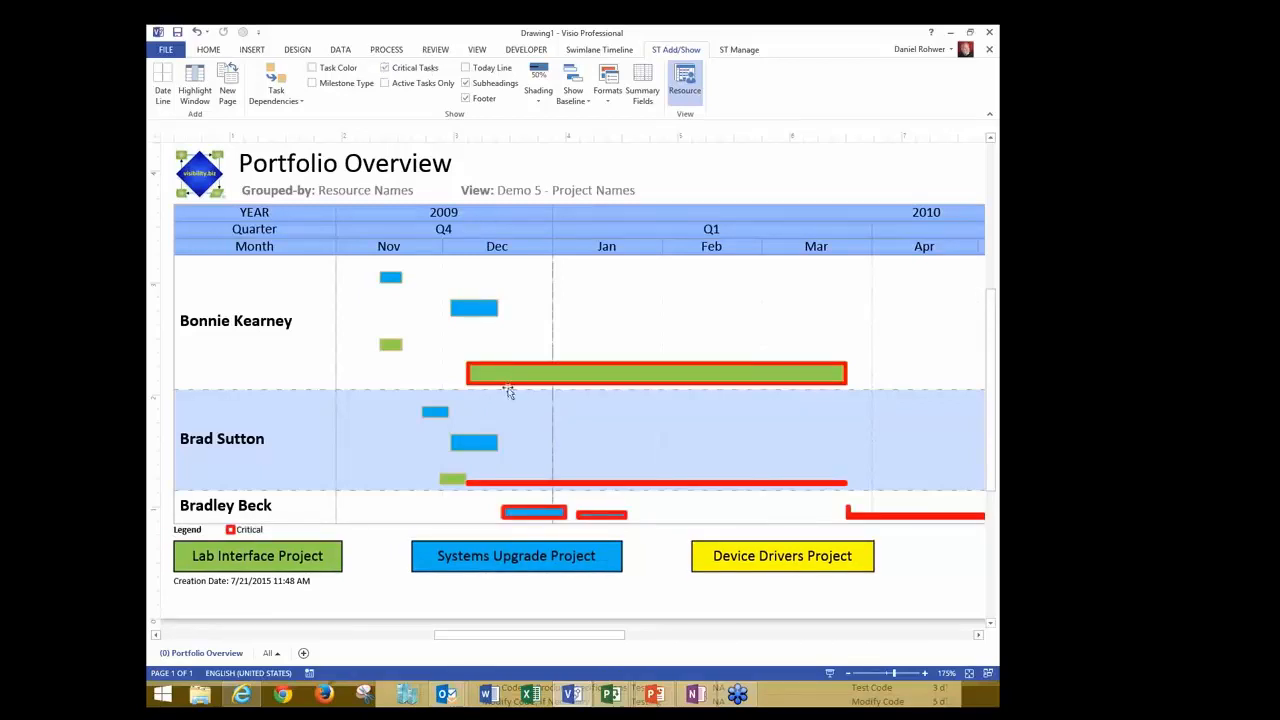
- Open the source project task of the first resource's December Systems Upgrade bar in Microsoft Project, move its window up, and return to the timeline
left_click(476, 310)
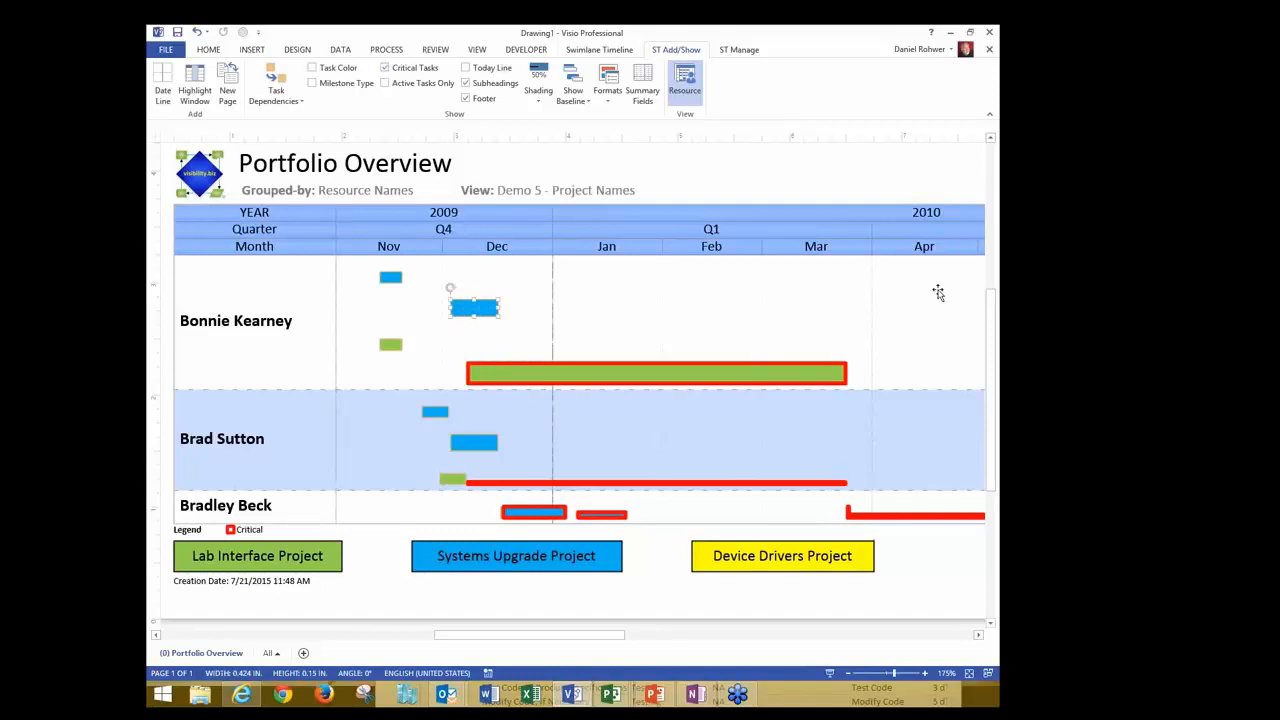
right_click(476, 310)
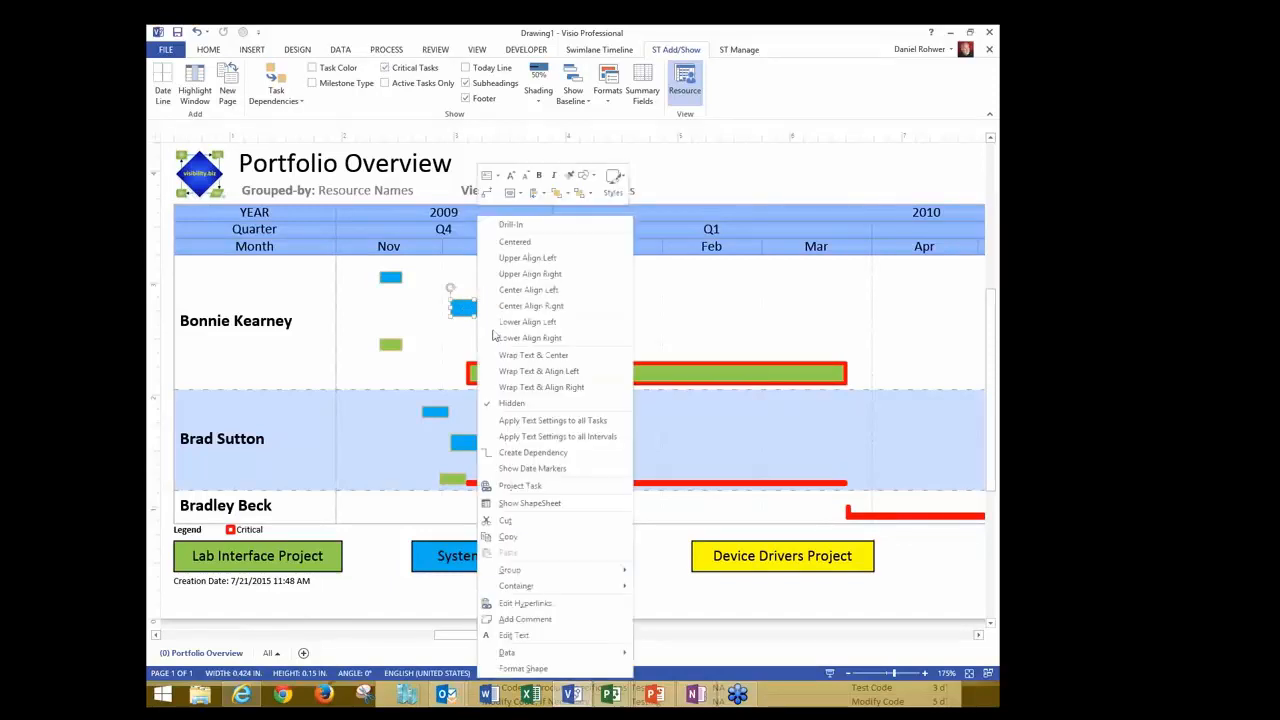
left_click(518, 486)
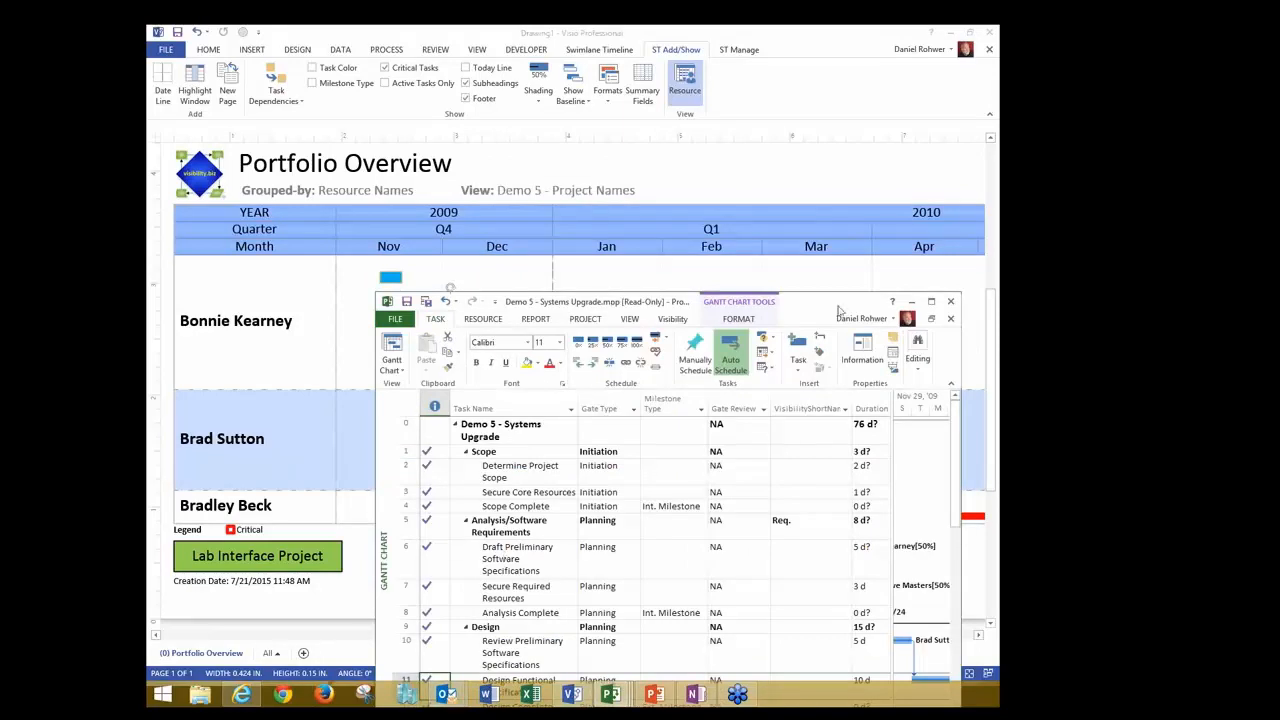
left_click_drag(828, 304, 808, 203)
left_click(808, 203)
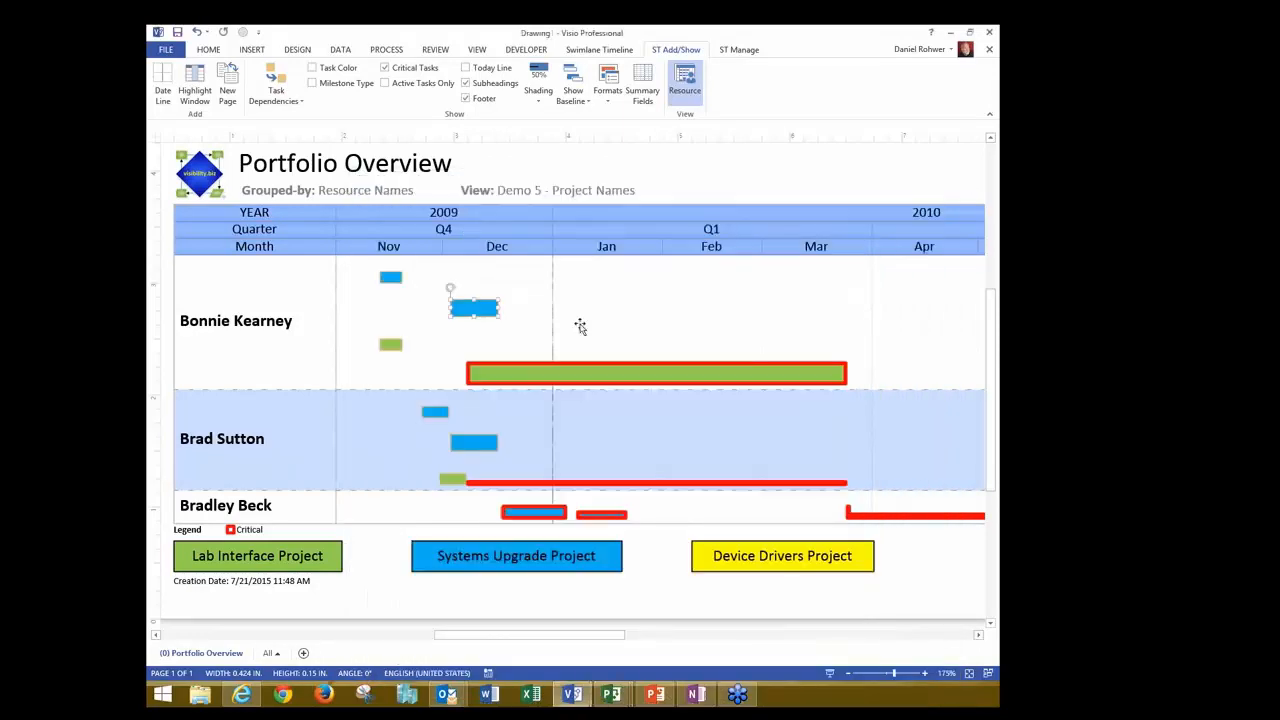